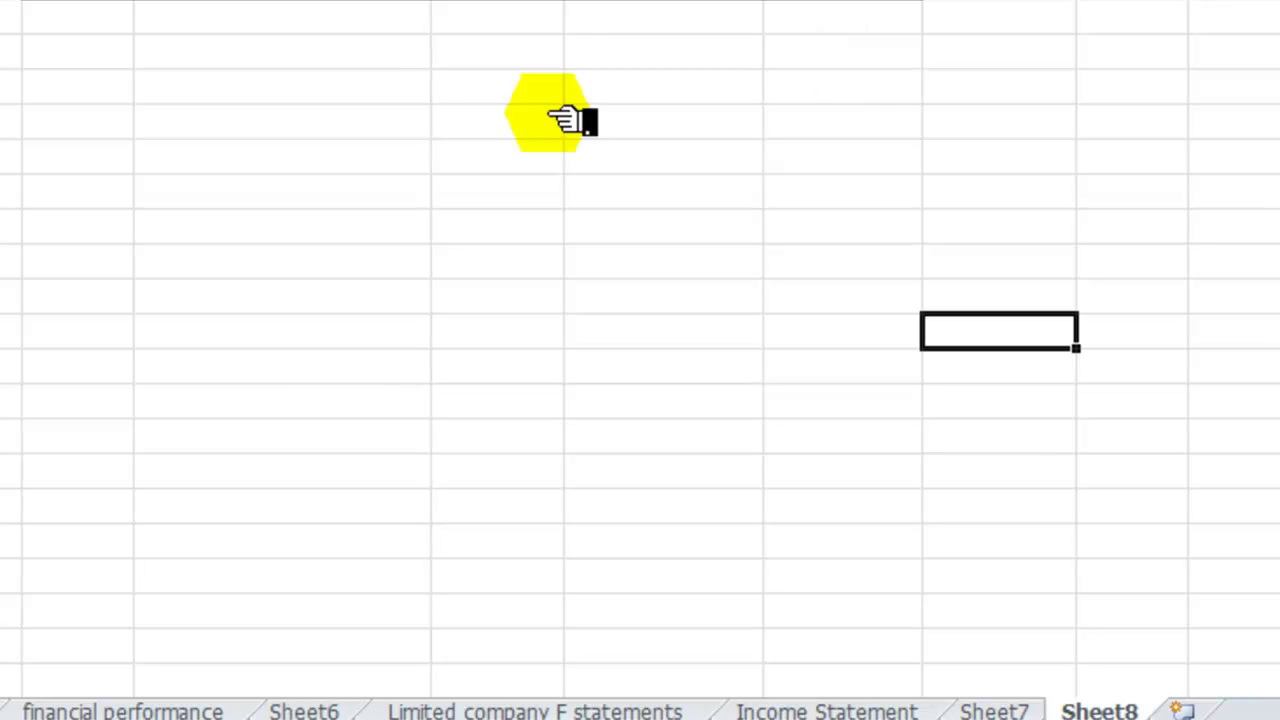
- Enter the title "Mortgage calculator" in cell C14 of Sheet8
left_click(343, 141)
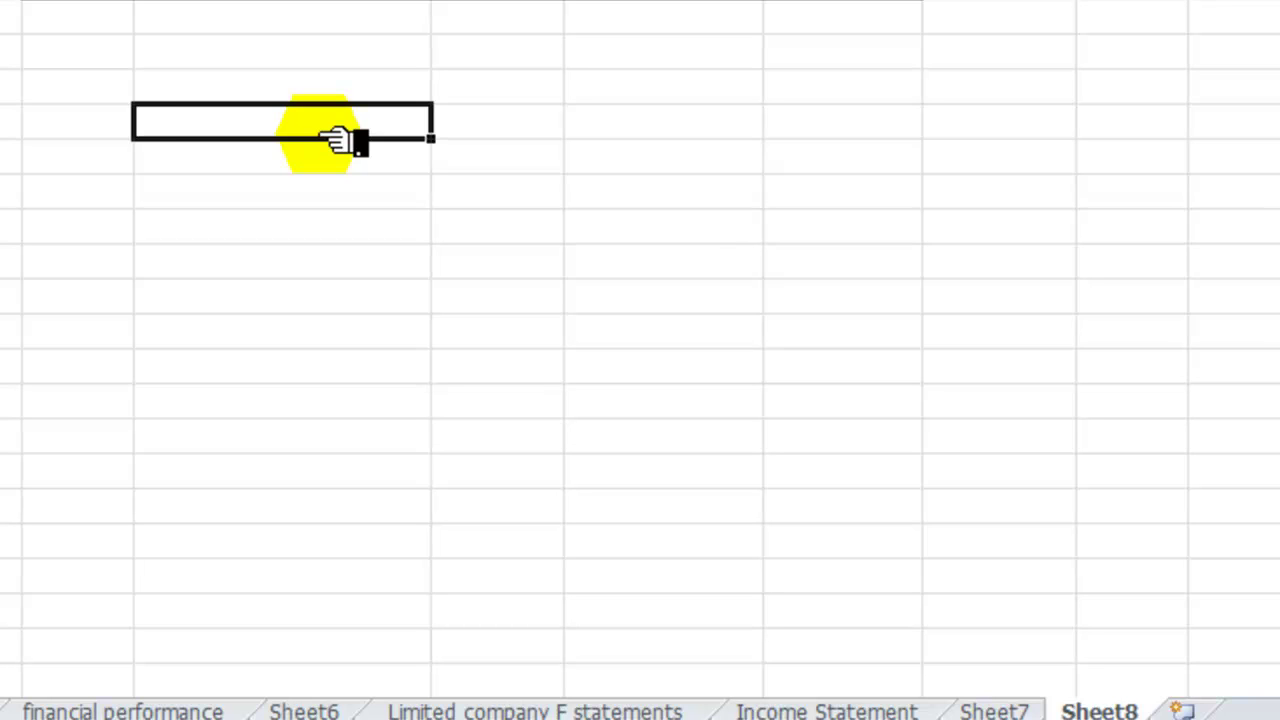
type("Mortga")
type("ge calcula")
type("te")
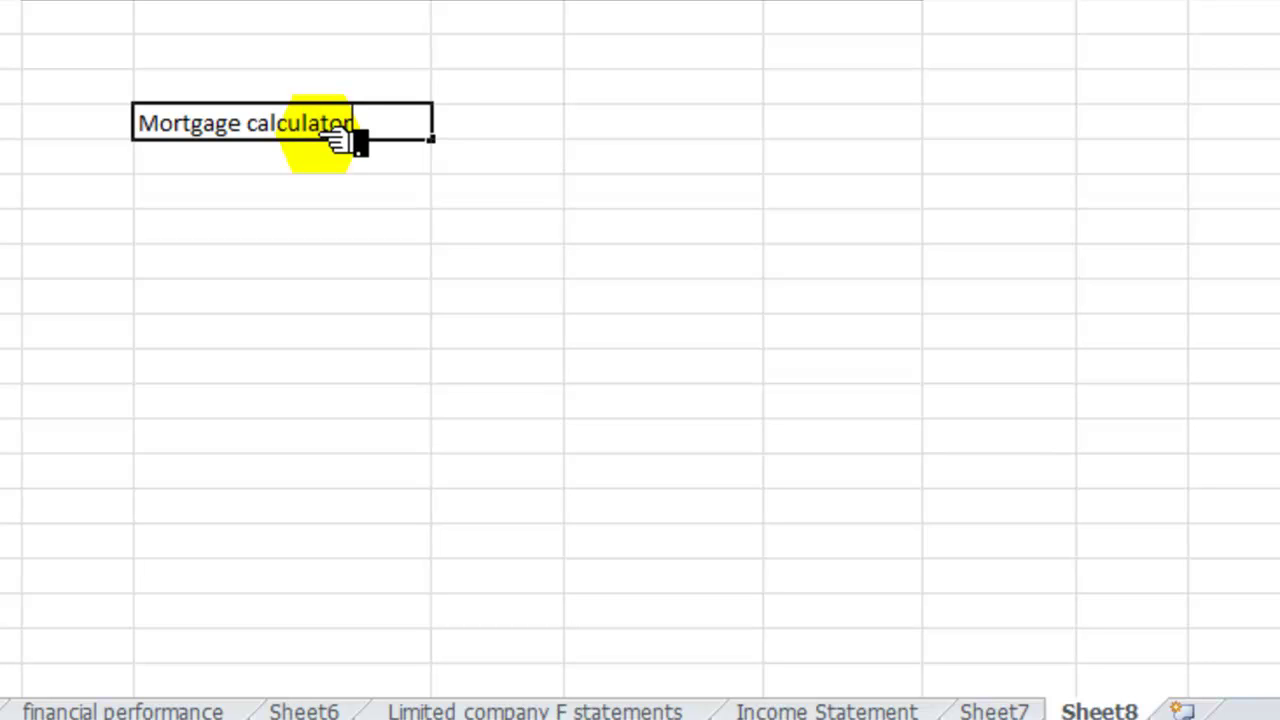
type("r")
key("Return")
- Add a "Rate of interest" row directly below the title with the value 5% beside the label
type("Rate of interest")
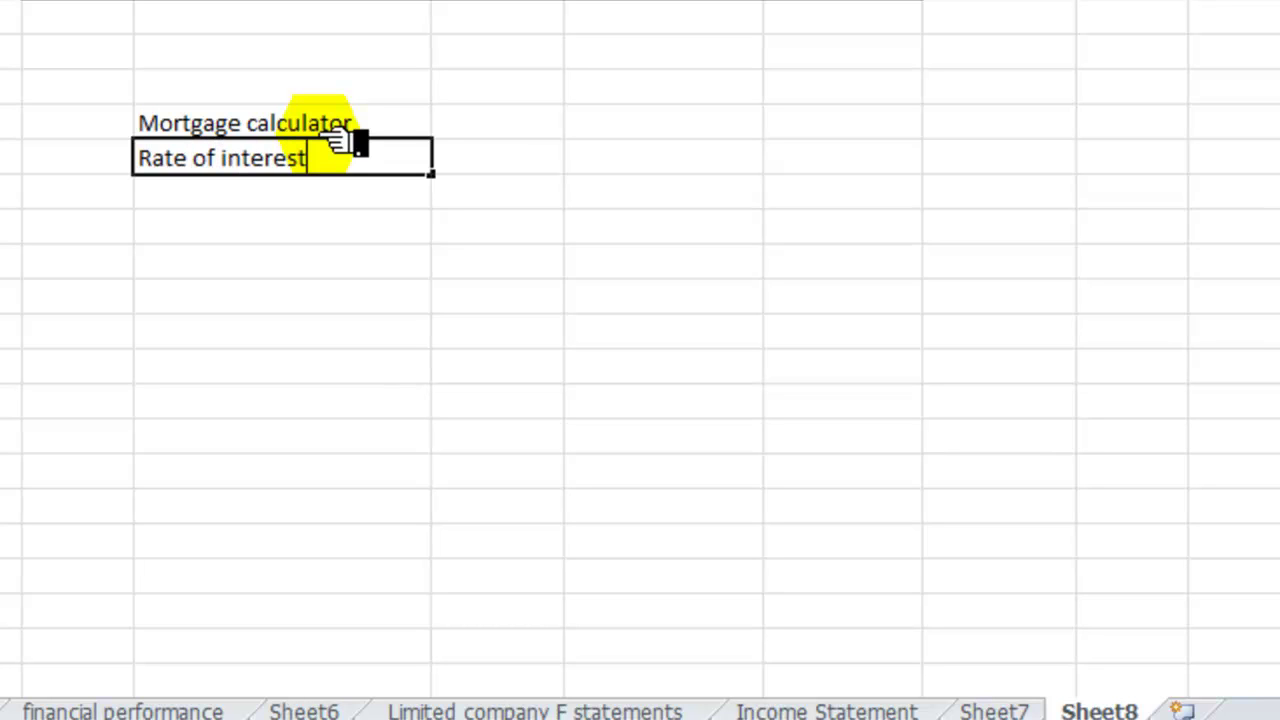
key("Tab")
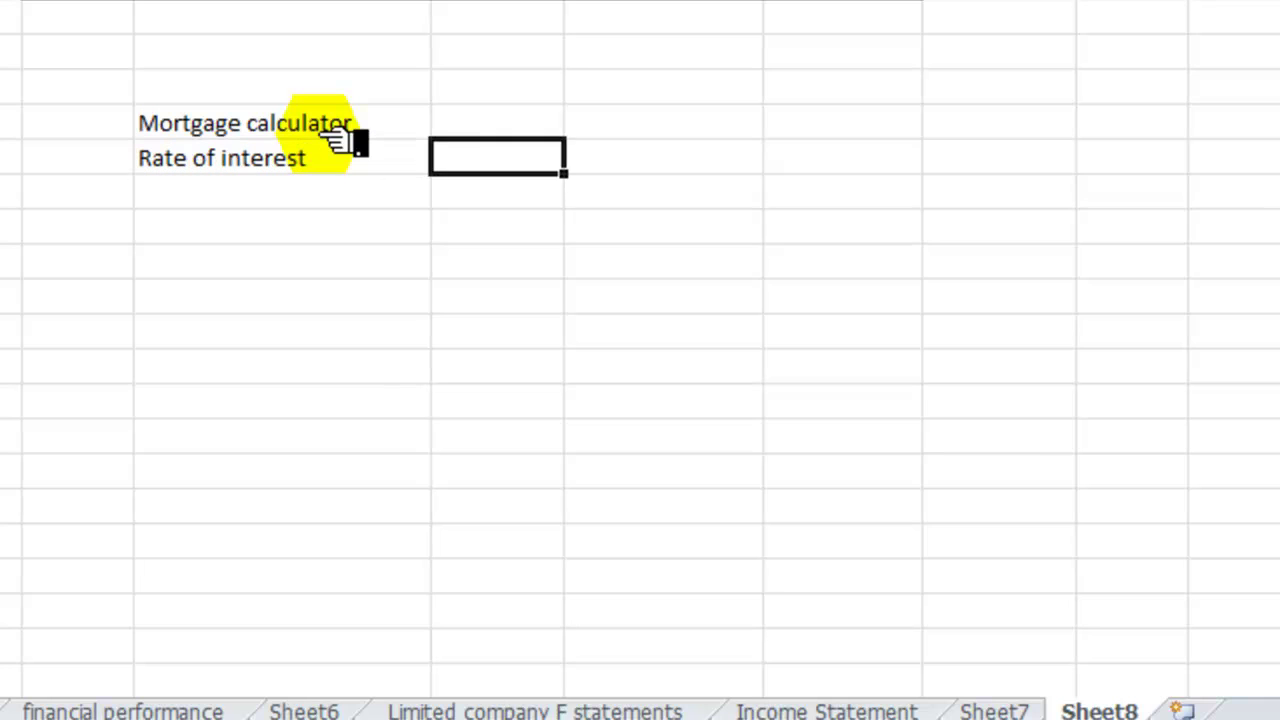
type("10")
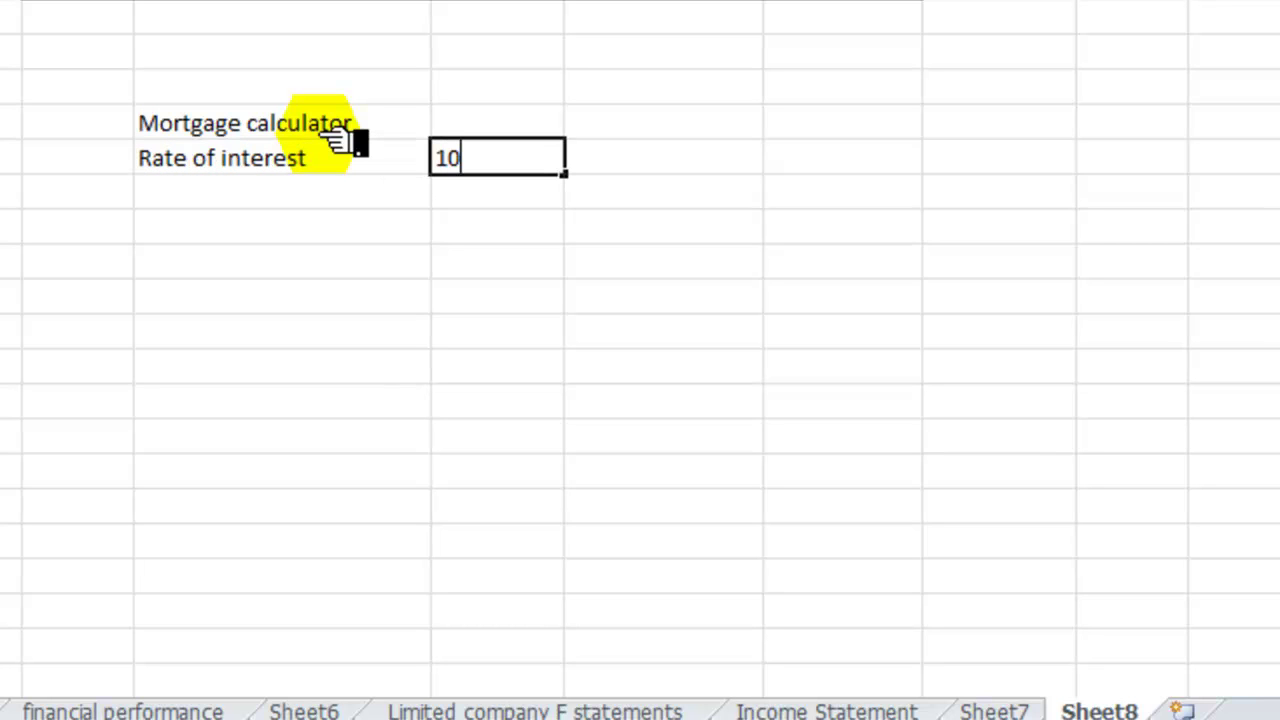
key("BackSpace")
key("BackSpace")
type("5%")
key("Return")
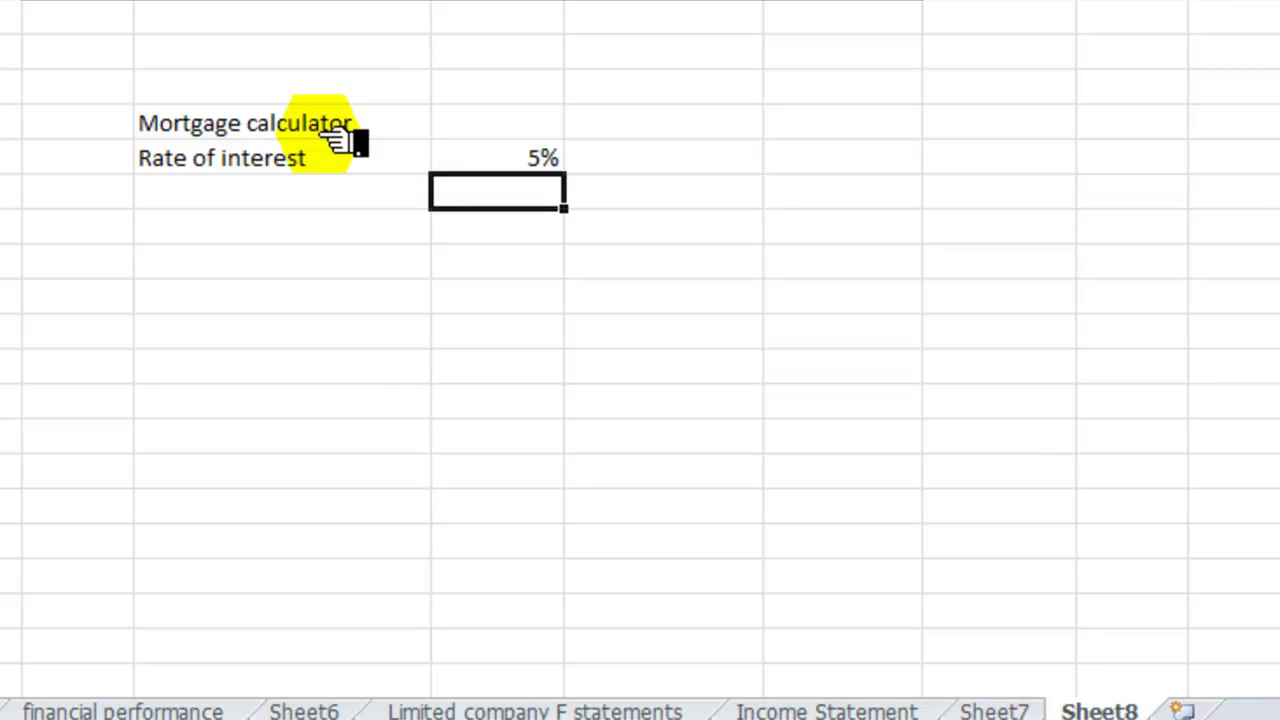
- Add a "Monthly rate of interest" row that divides the annual rate by twelve with the formula =D15/12
key("Left")
type("M")
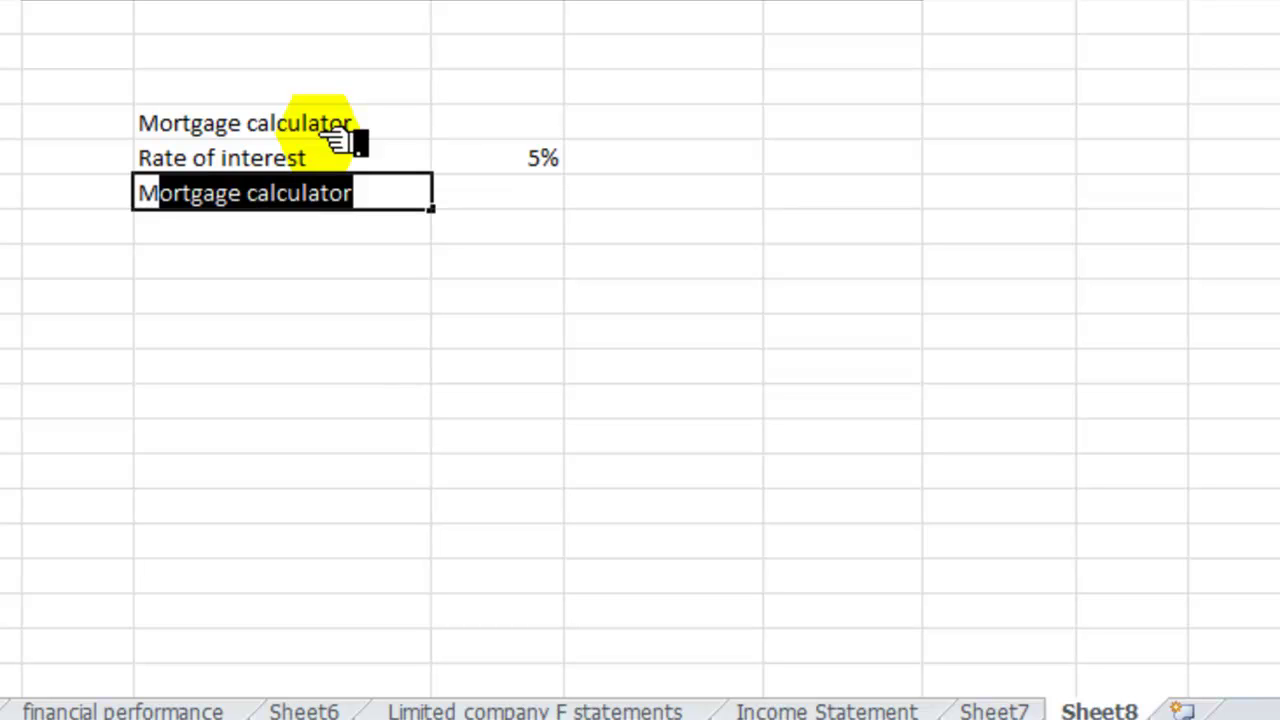
type("onthly ra")
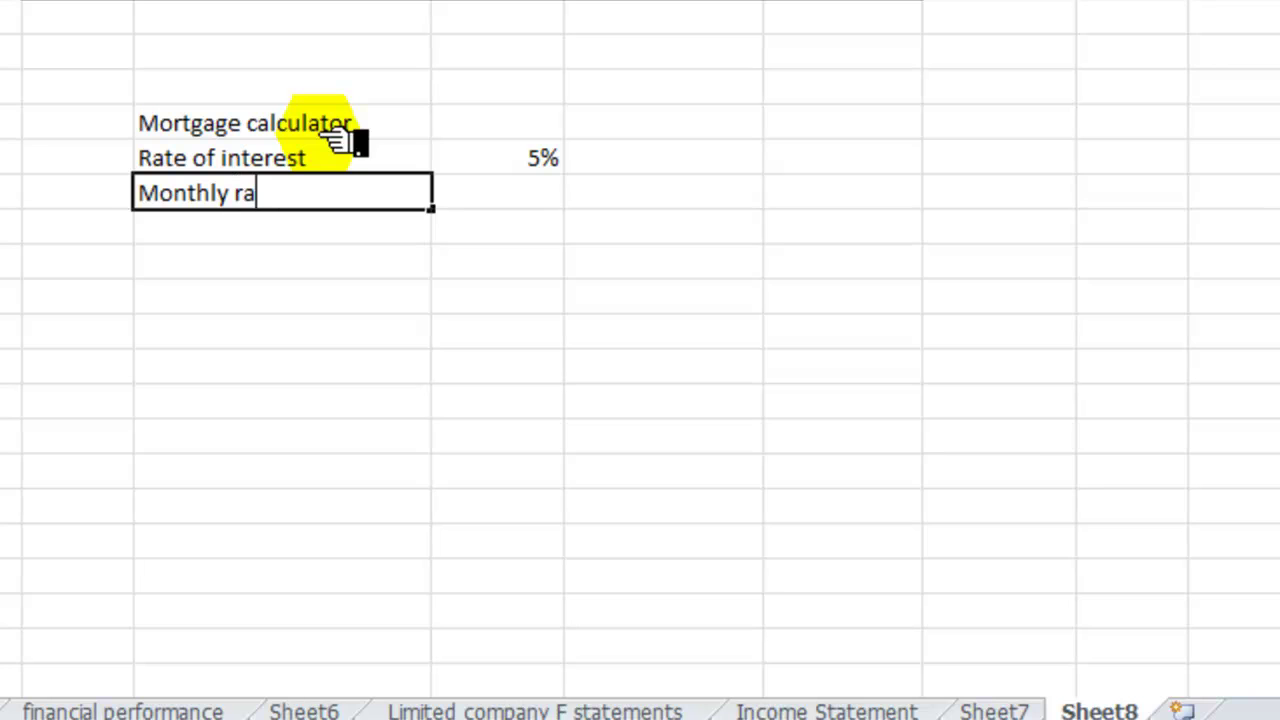
type("te of interest")
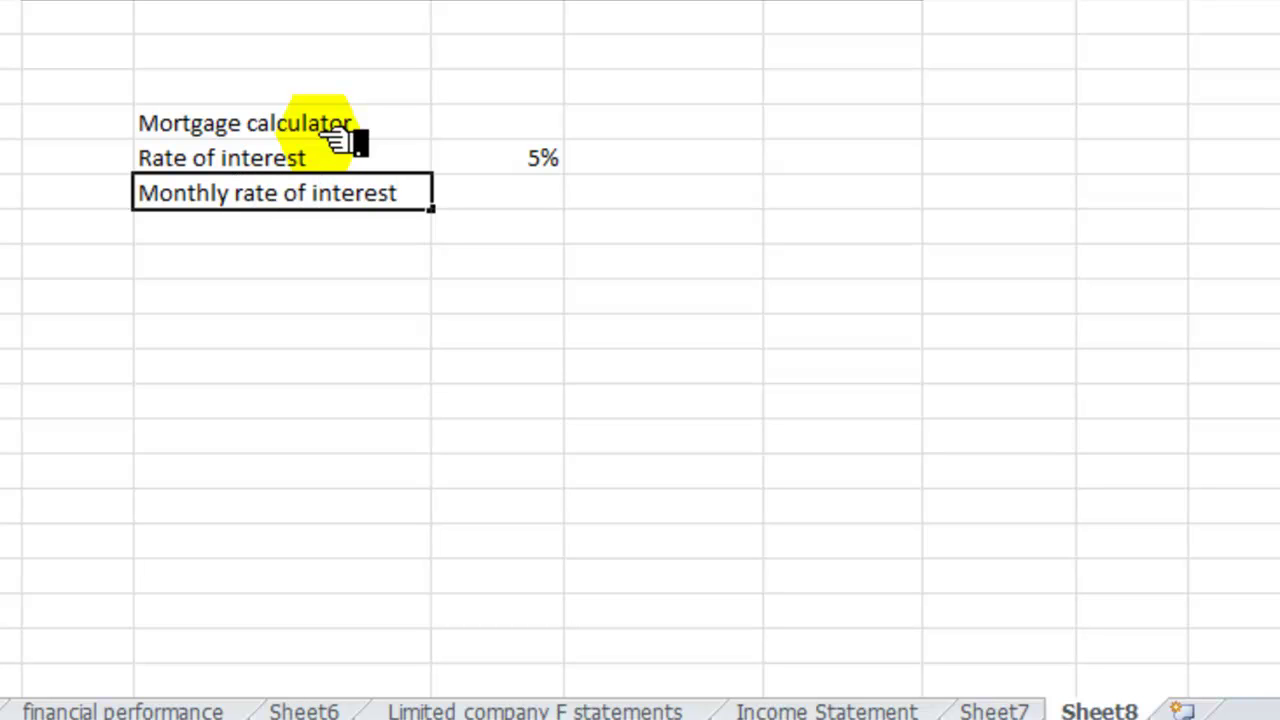
key("Tab")
type("=")
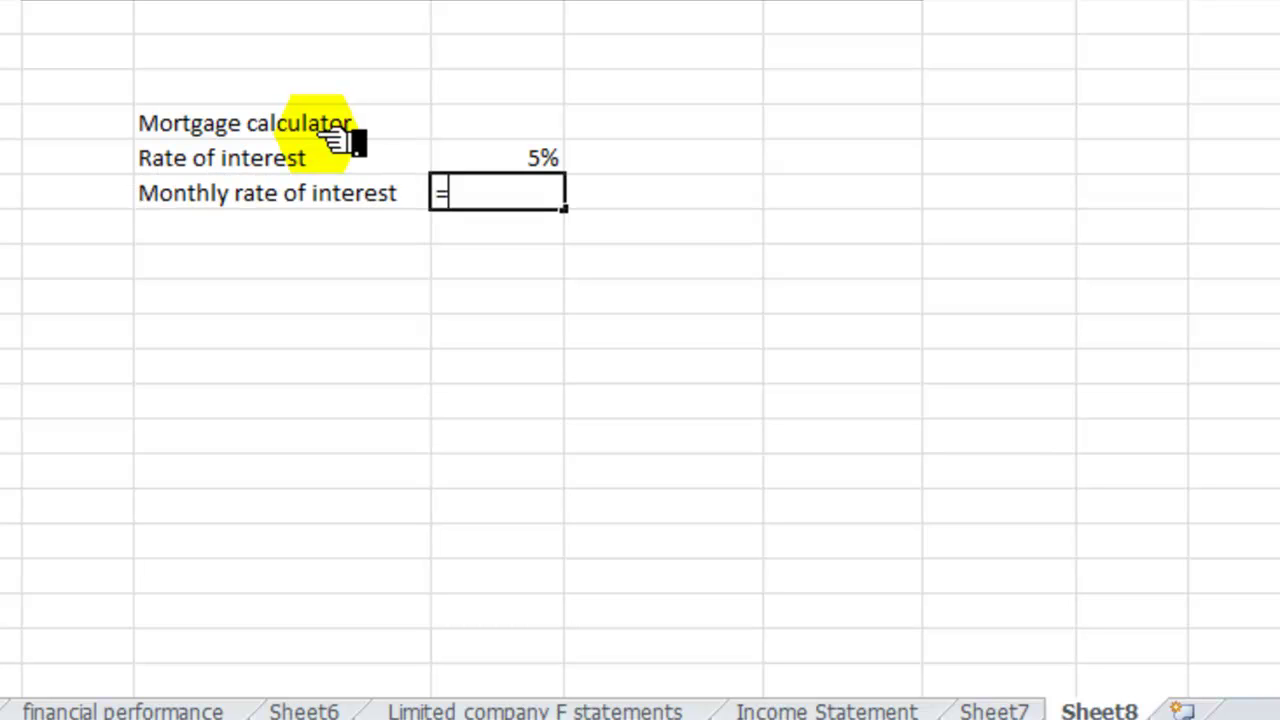
left_click(520, 165)
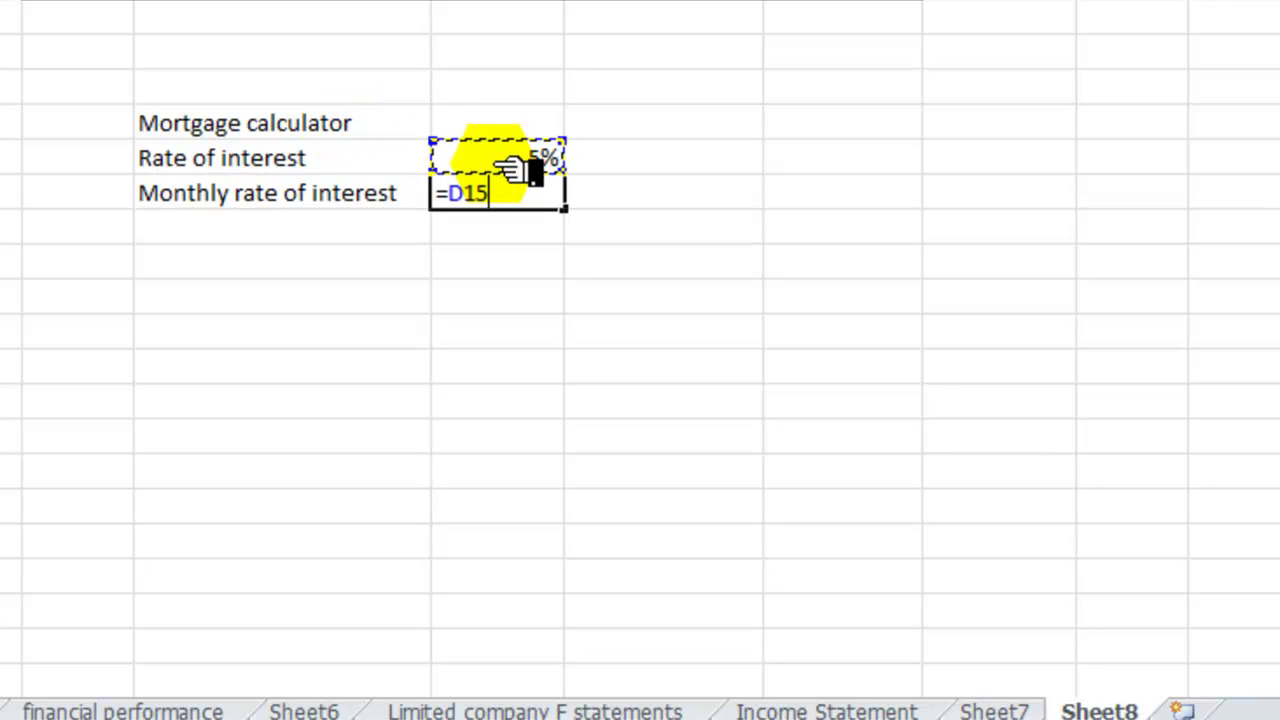
type("/12")
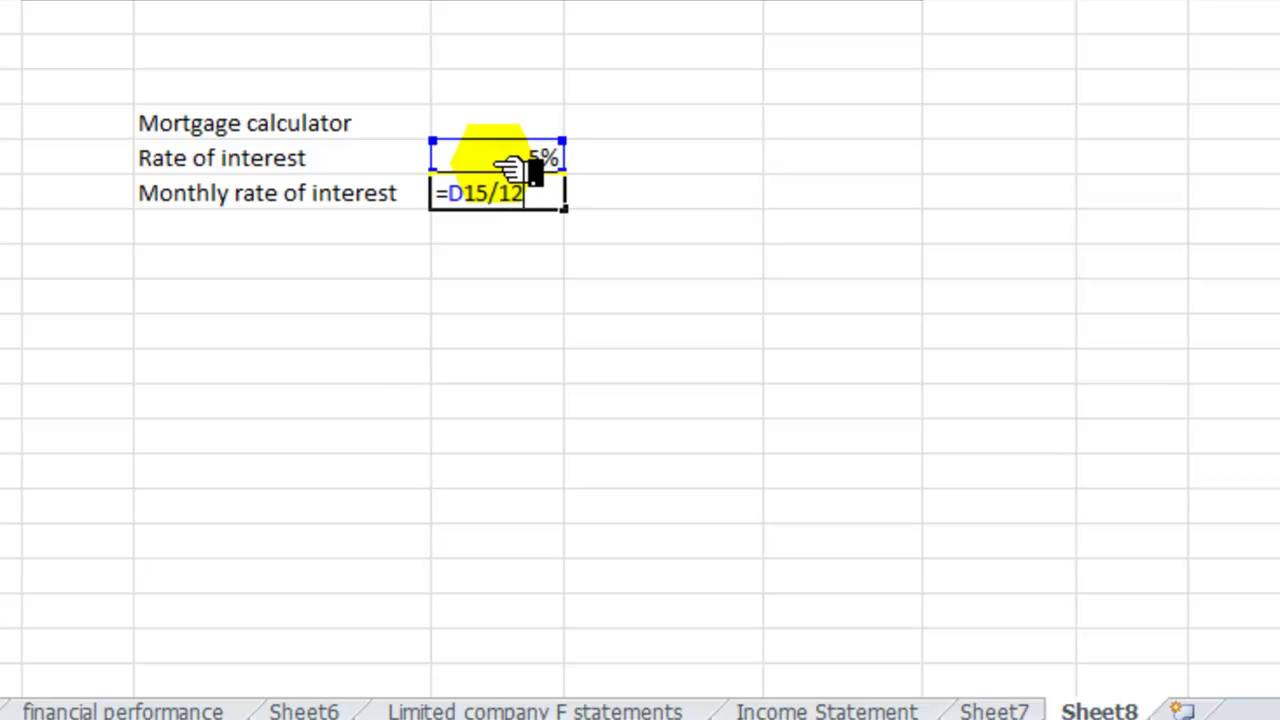
key("Return")
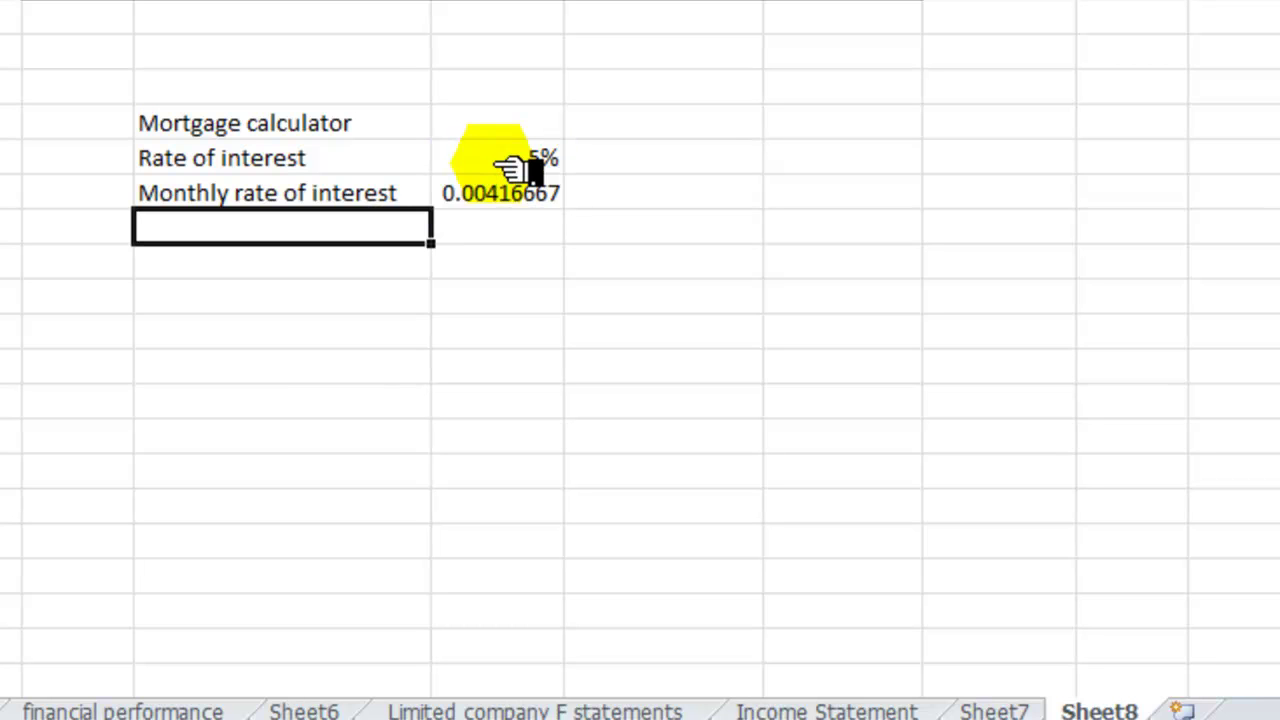
- Add a "Number of years" row below the monthly rate with the value 14
type("Num")
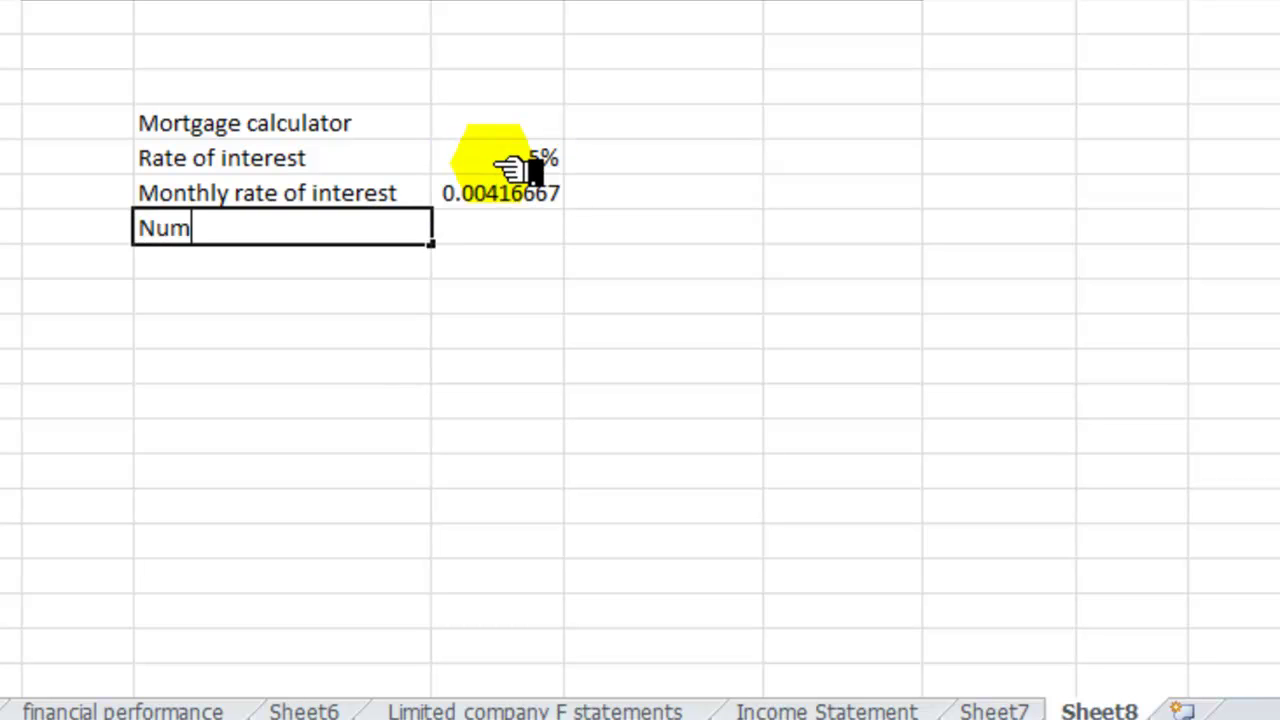
type("ber of ")
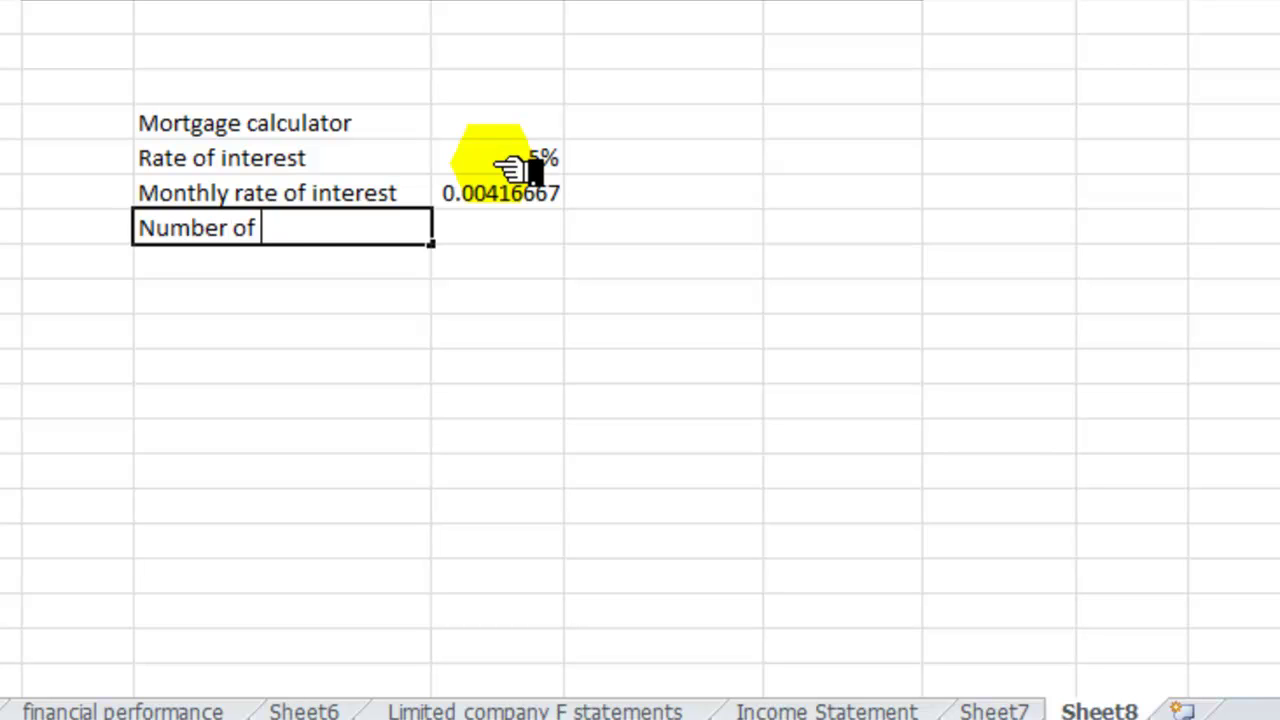
type("years")
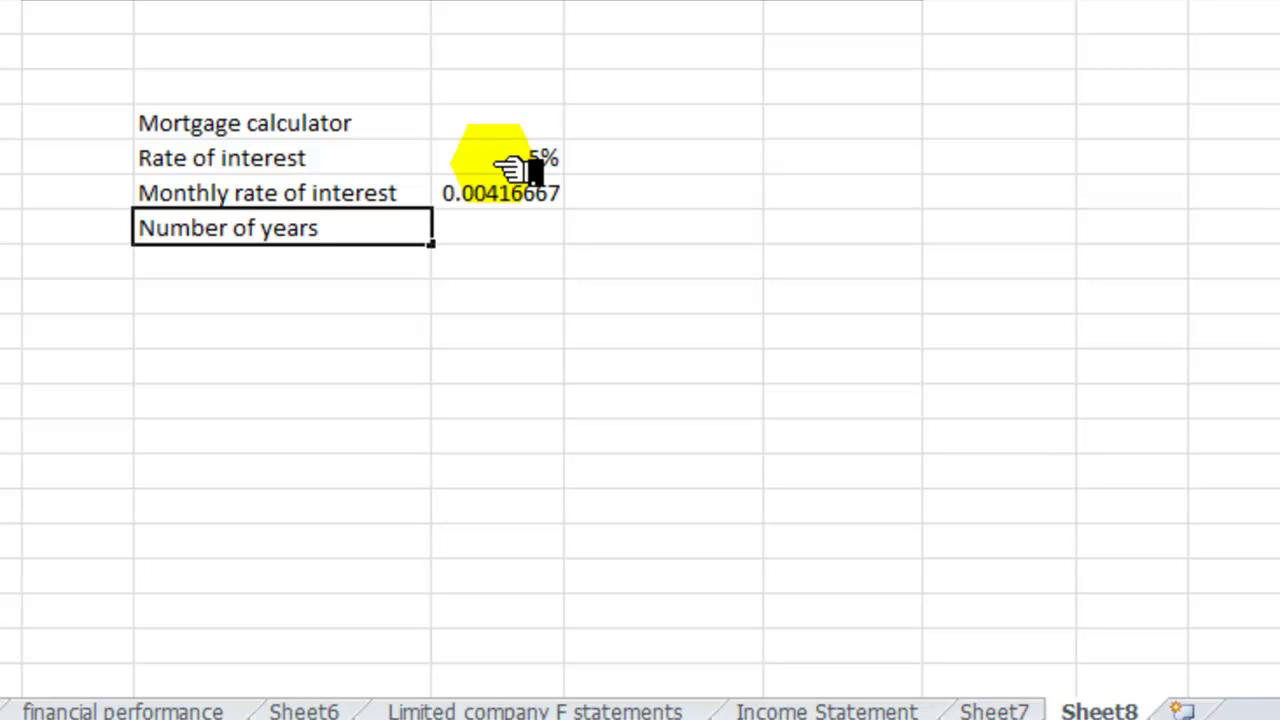
key("Tab")
type("14")
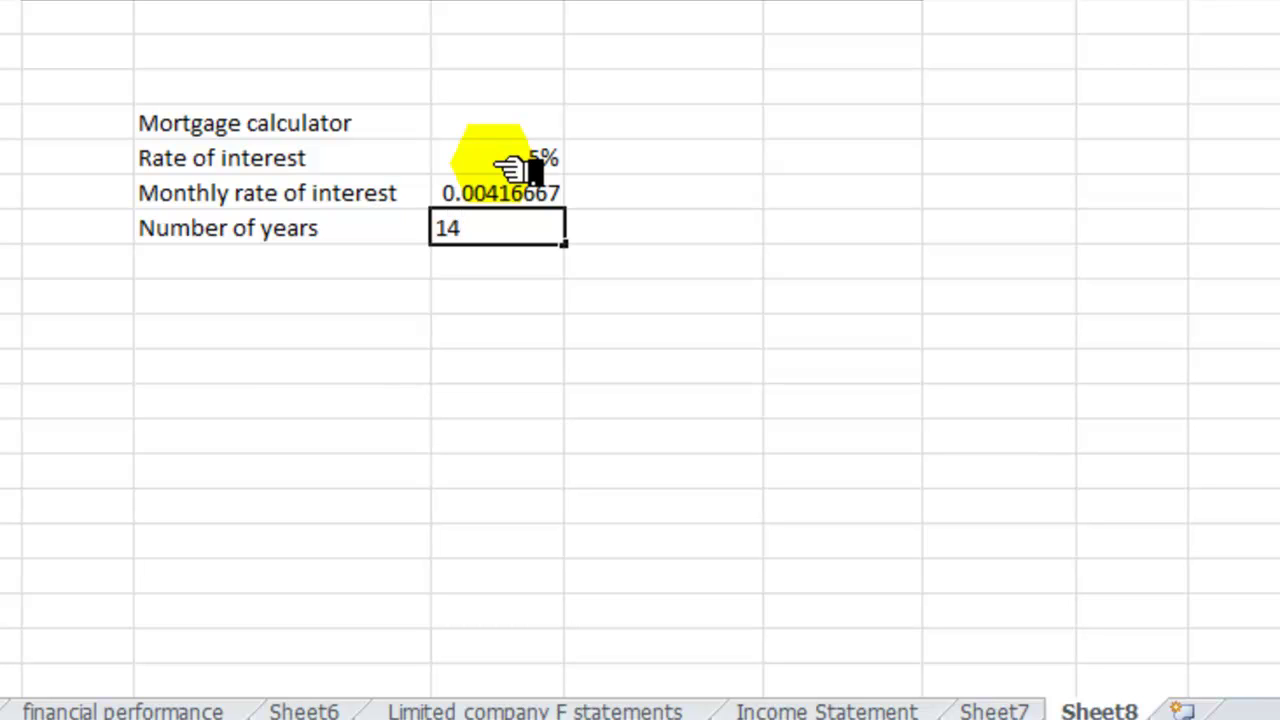
key("Return")
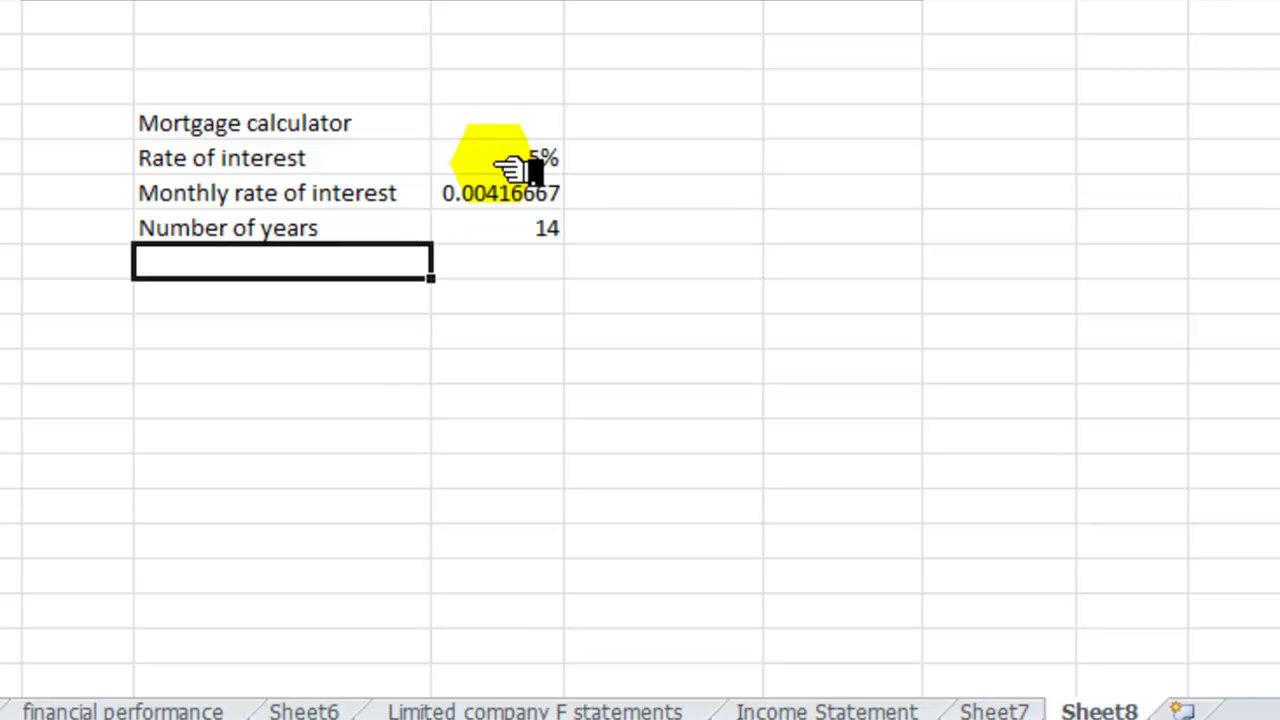
- Add a "Number of repayments" row that multiplies the years by twelve with the formula =D17*12
type("Num")
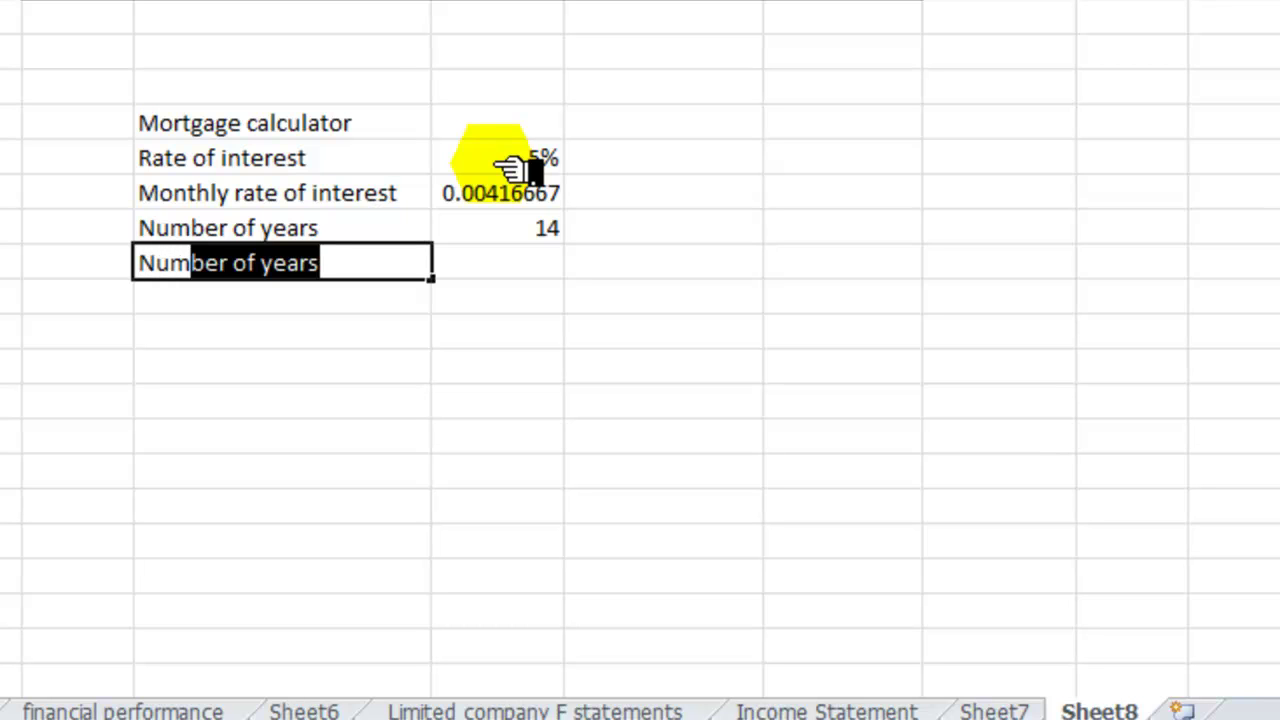
type("ber of repayments")
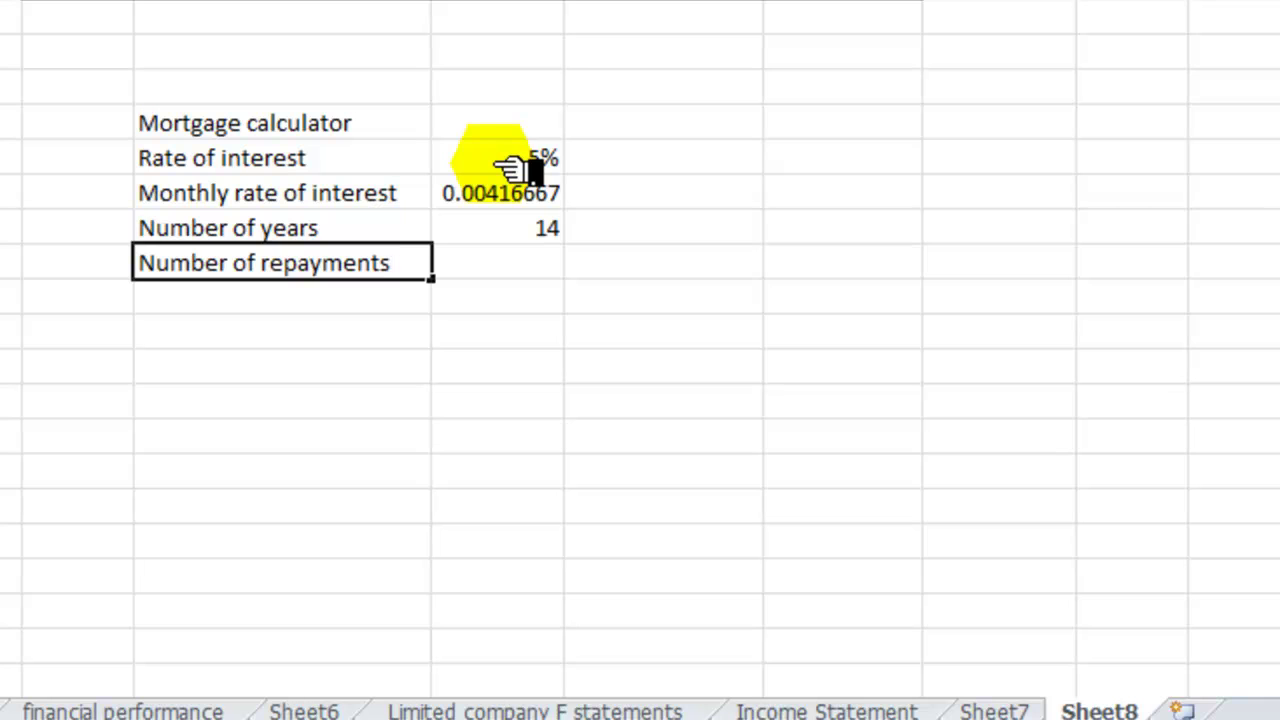
key("Tab")
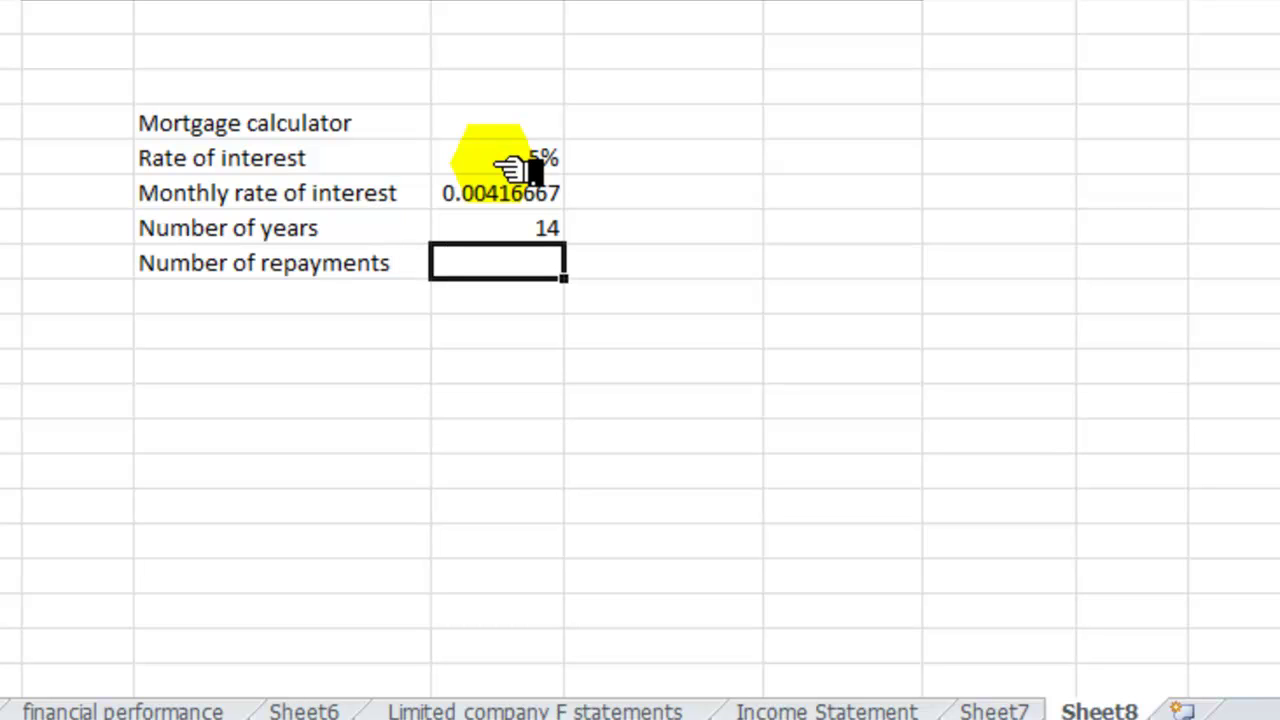
type("=")
left_click(560, 228)
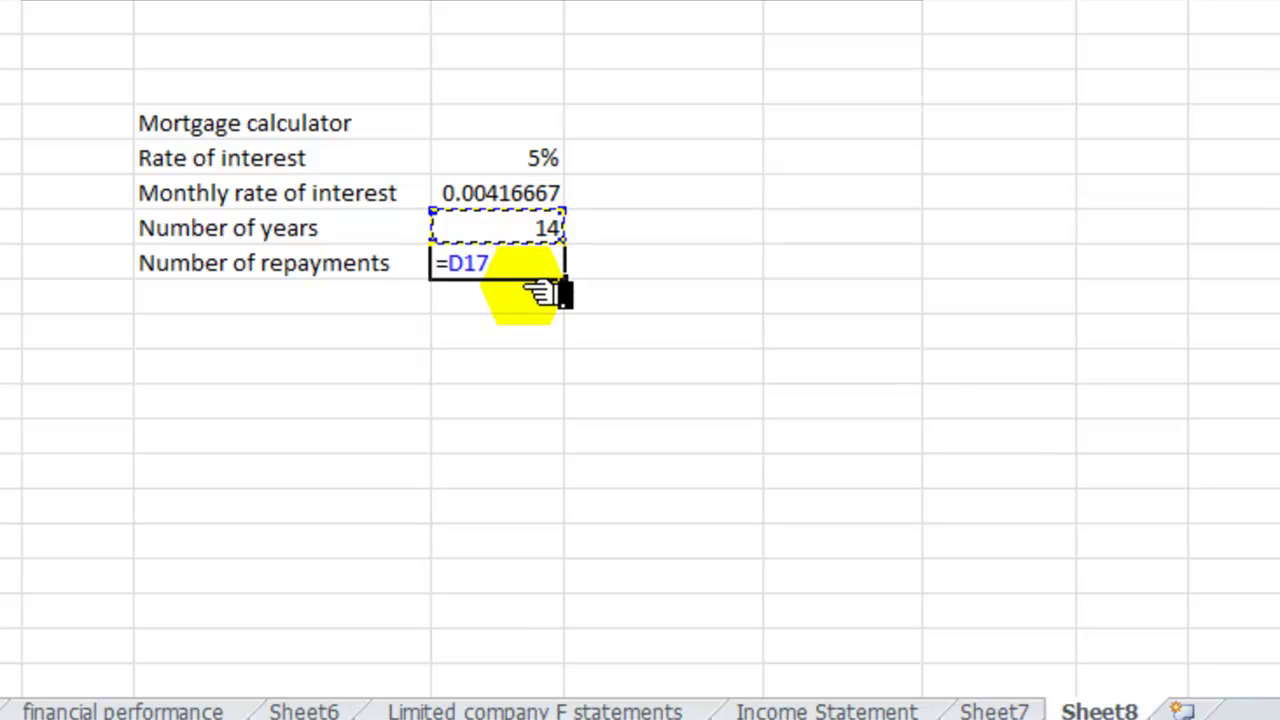
type("*12")
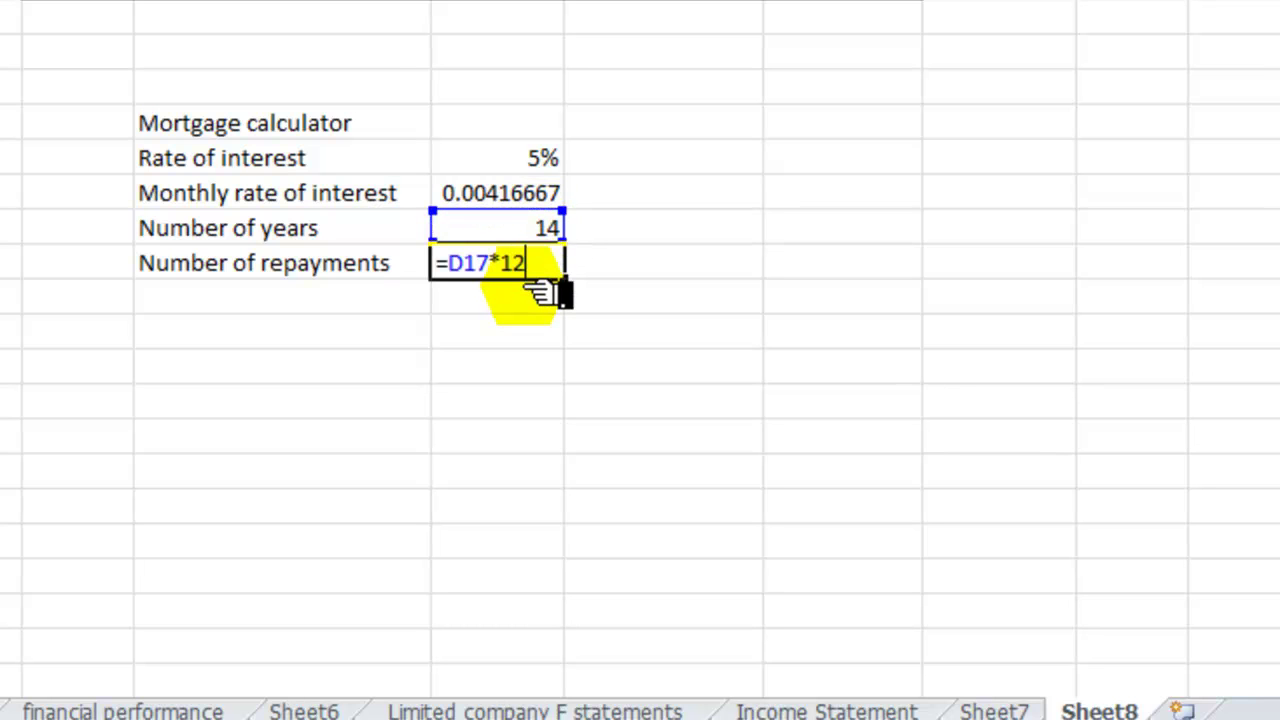
- Add a "Principal" row below the number of repayments with the value 100000
left_click(318, 305)
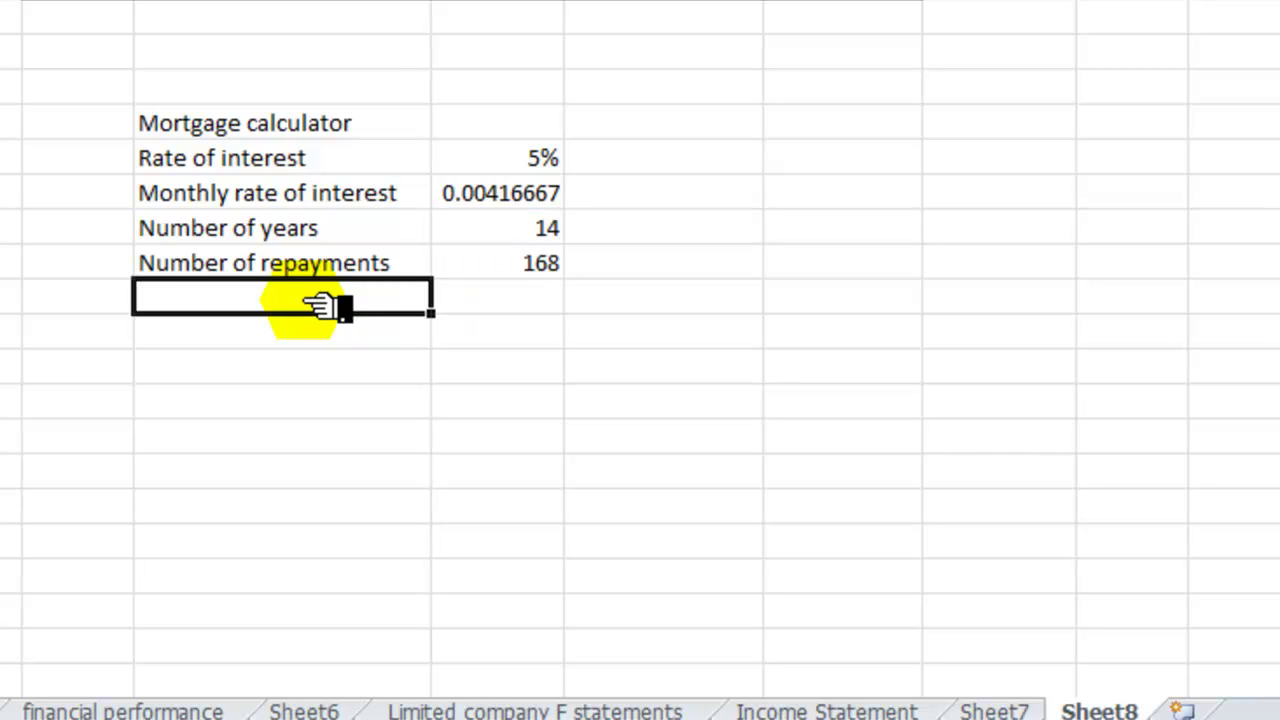
type("P")
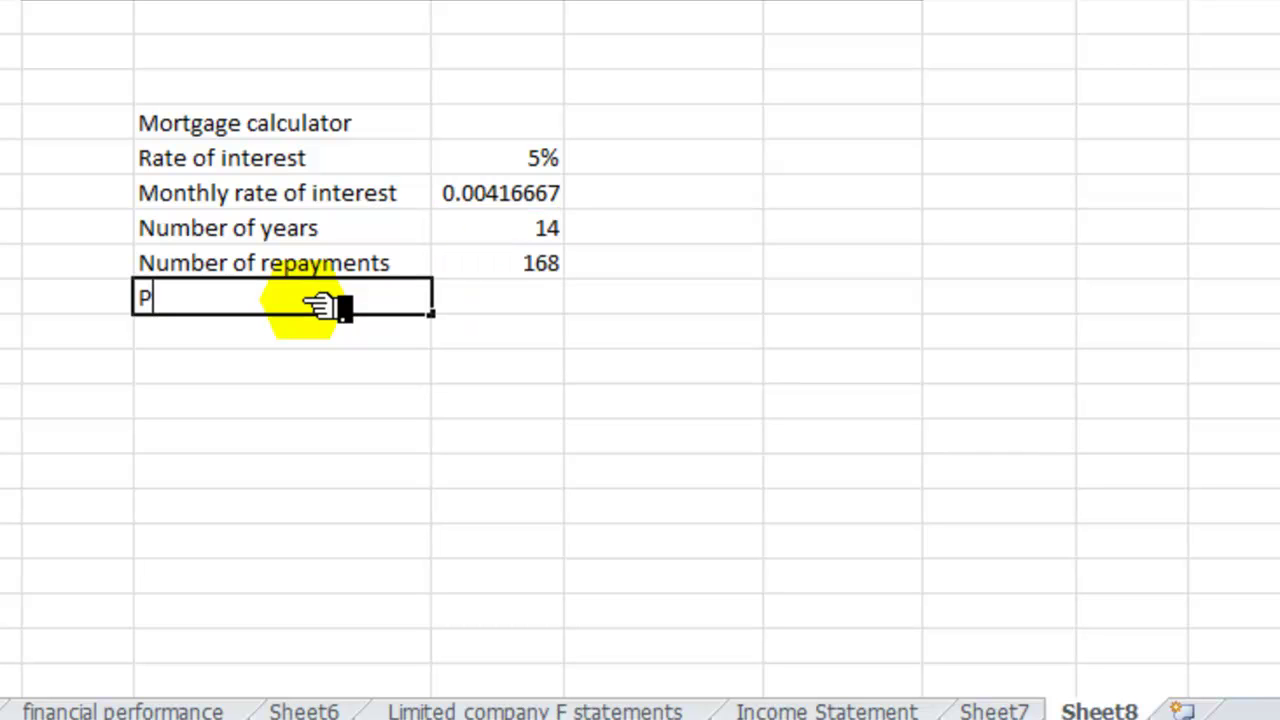
type("rincipal")
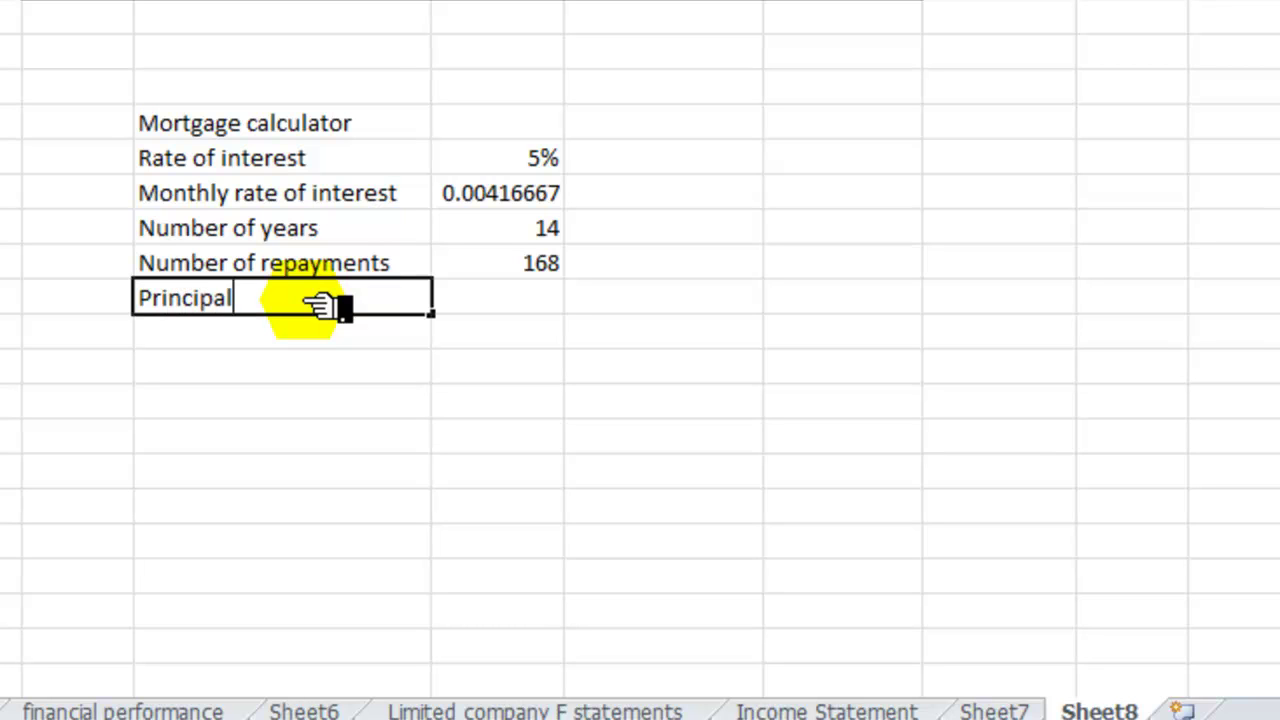
key("Tab")
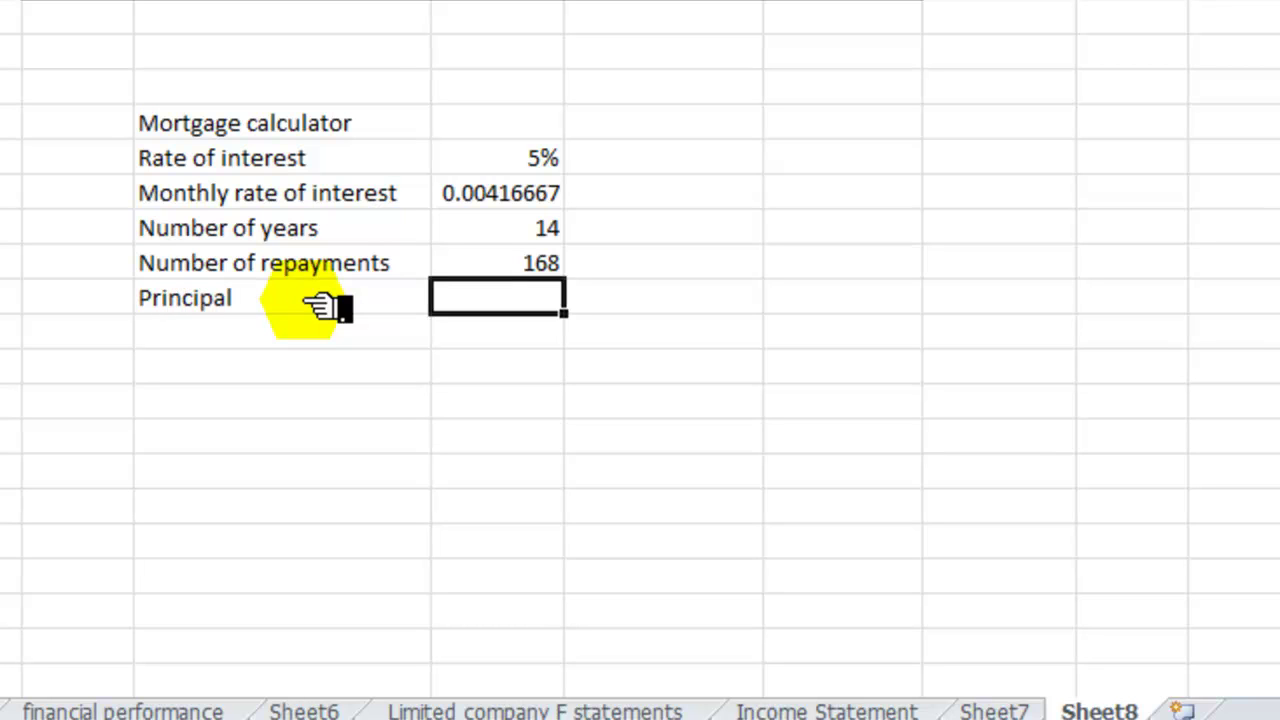
type("100")
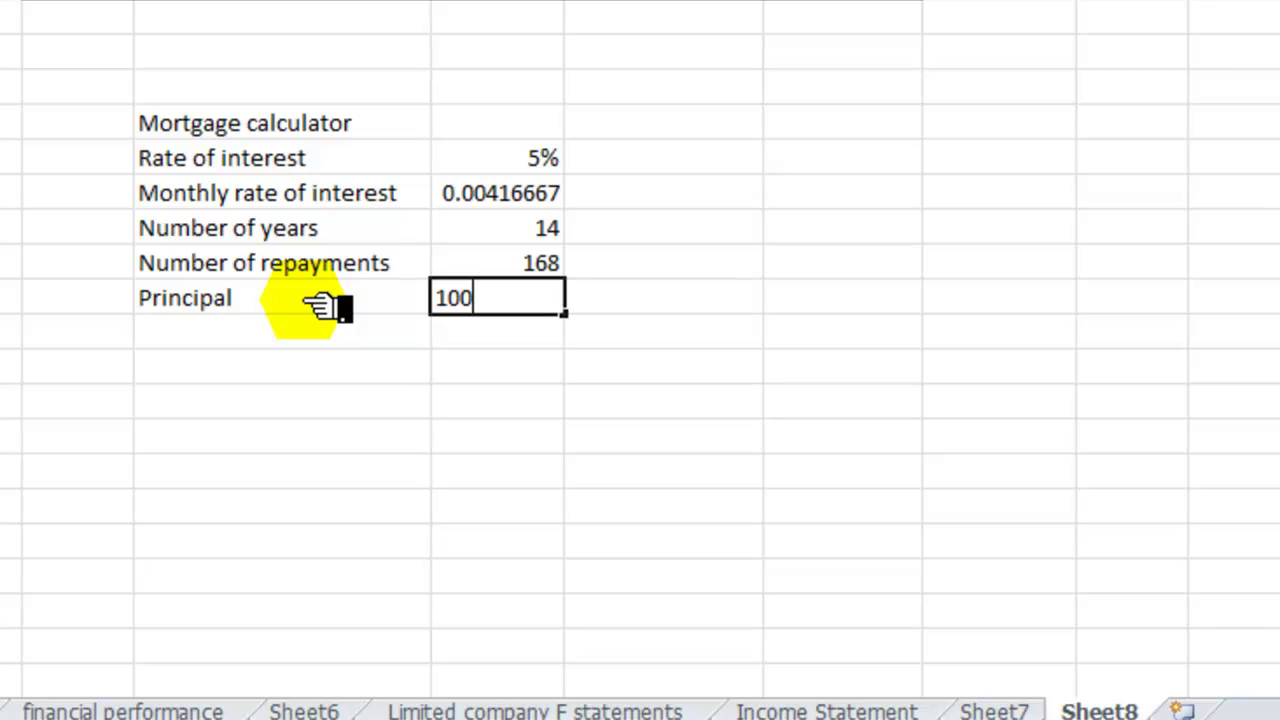
type("000")
- Insert the financial function PMT in cell C21, leaving one blank row below the principal
left_click(318, 372)
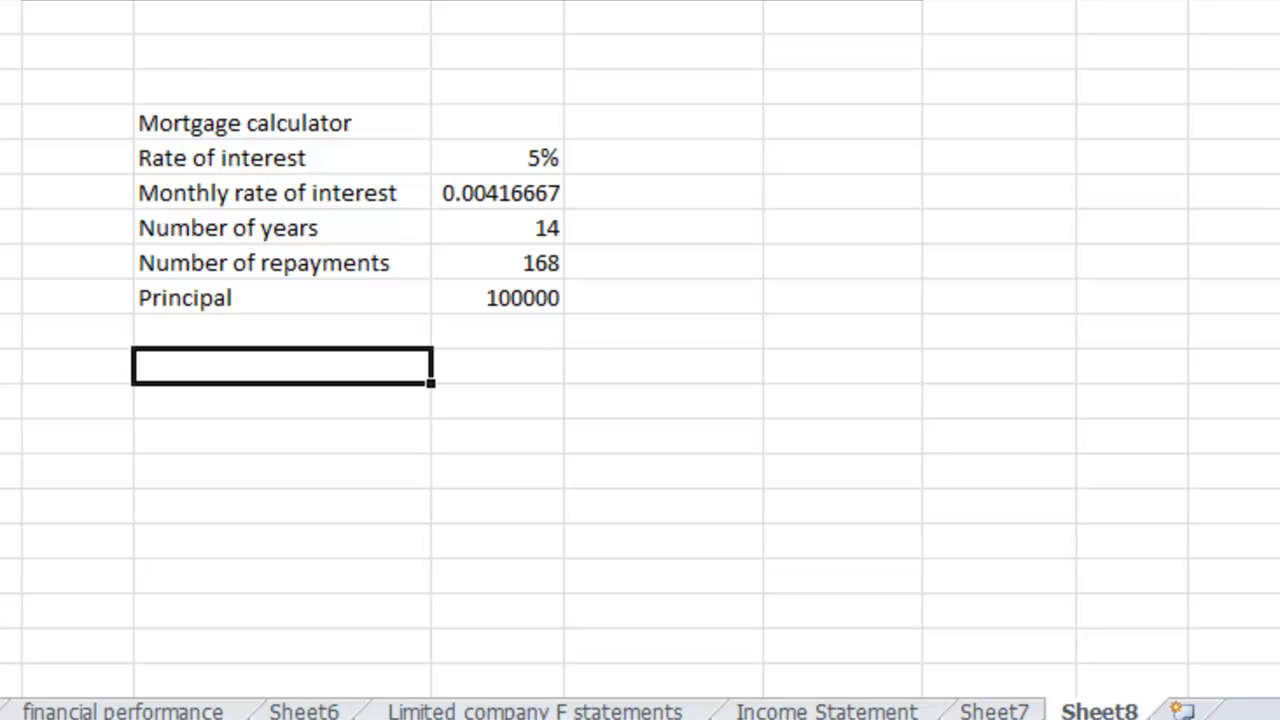
key("alt+m")
key("i")
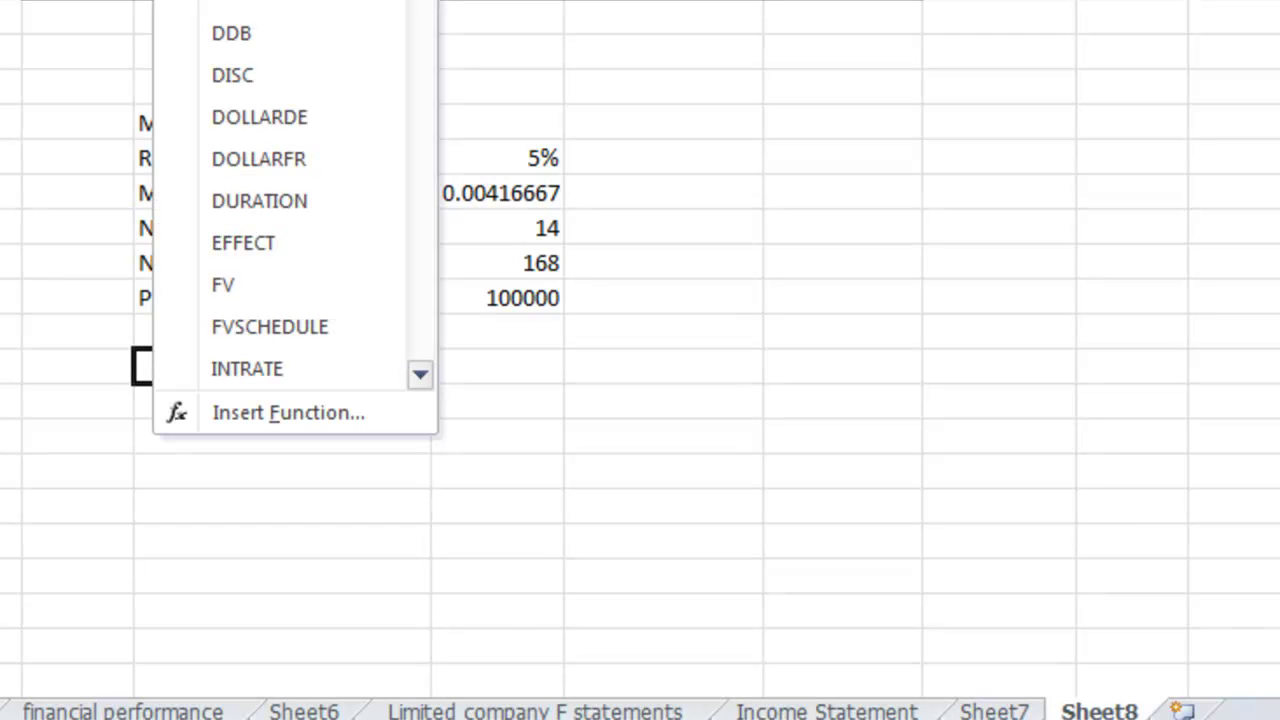
left_click_drag(420, 0, 423, 114)
left_click(243, 131)
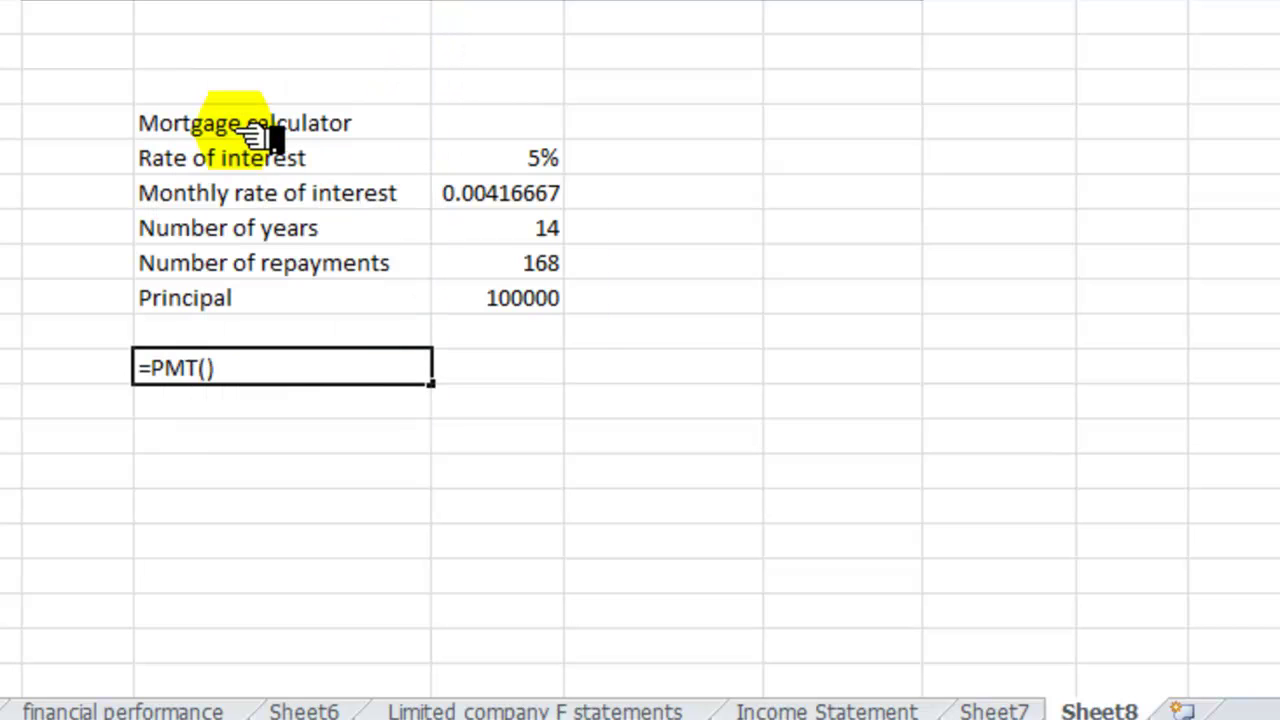
- Move the function arguments dialog clear of the data and set PMT's Rate argument to D15/12
left_click_drag(1279, 116, 828, 43)
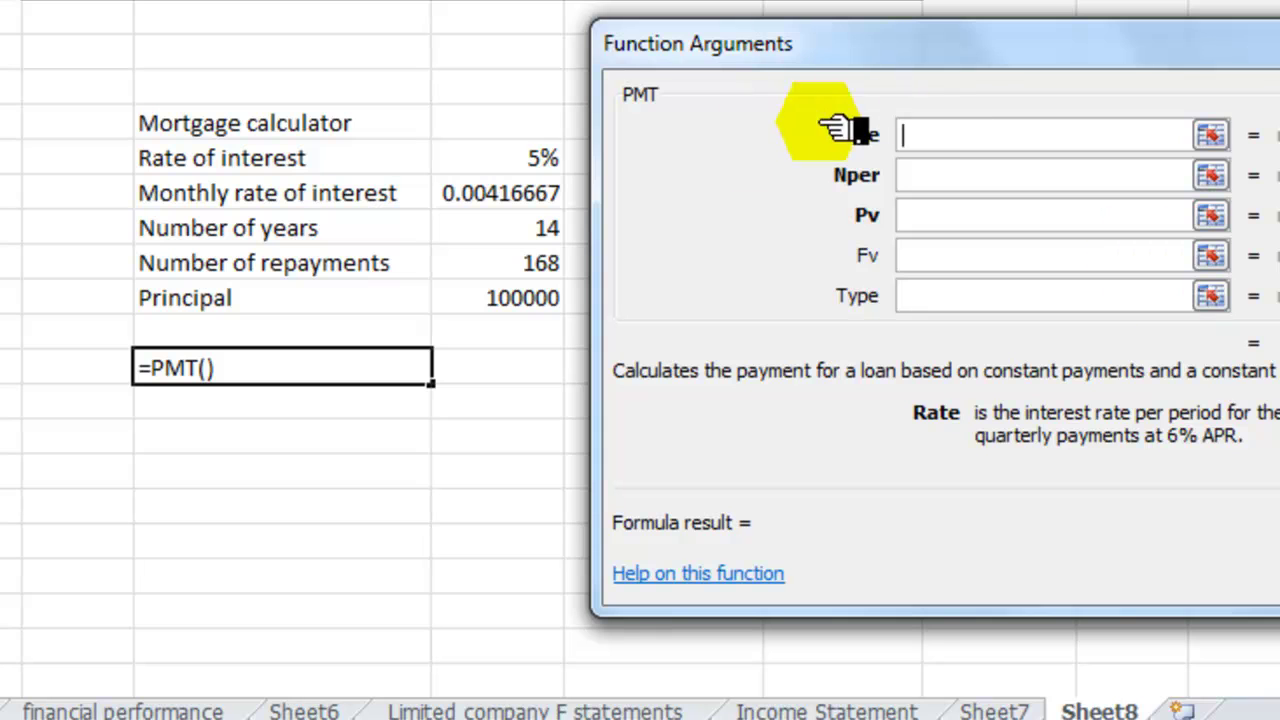
left_click(560, 163)
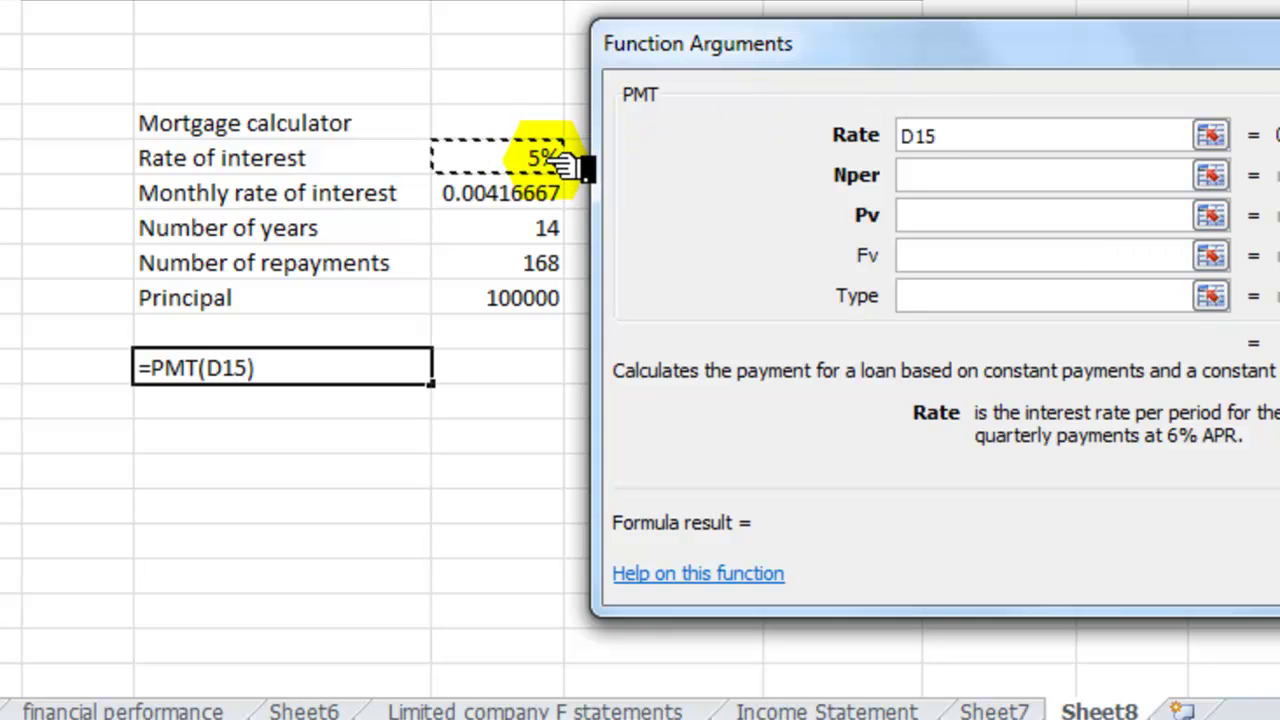
type("/12")
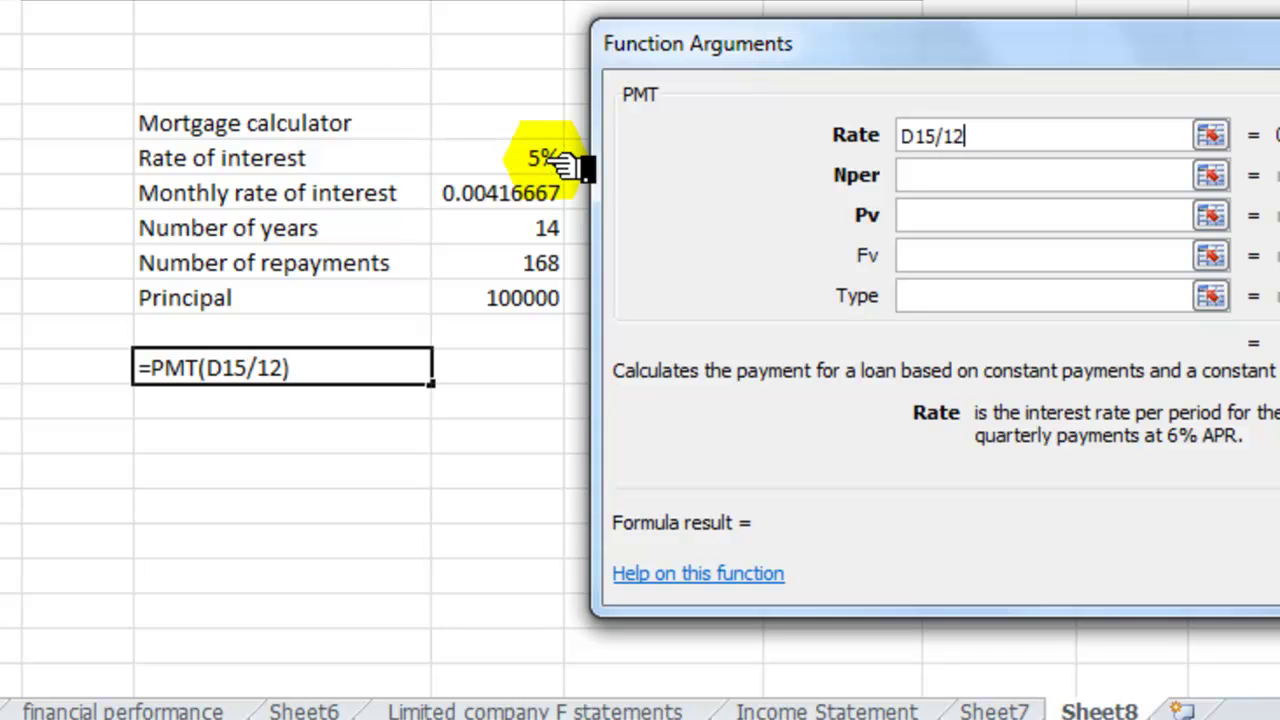
left_click(938, 185)
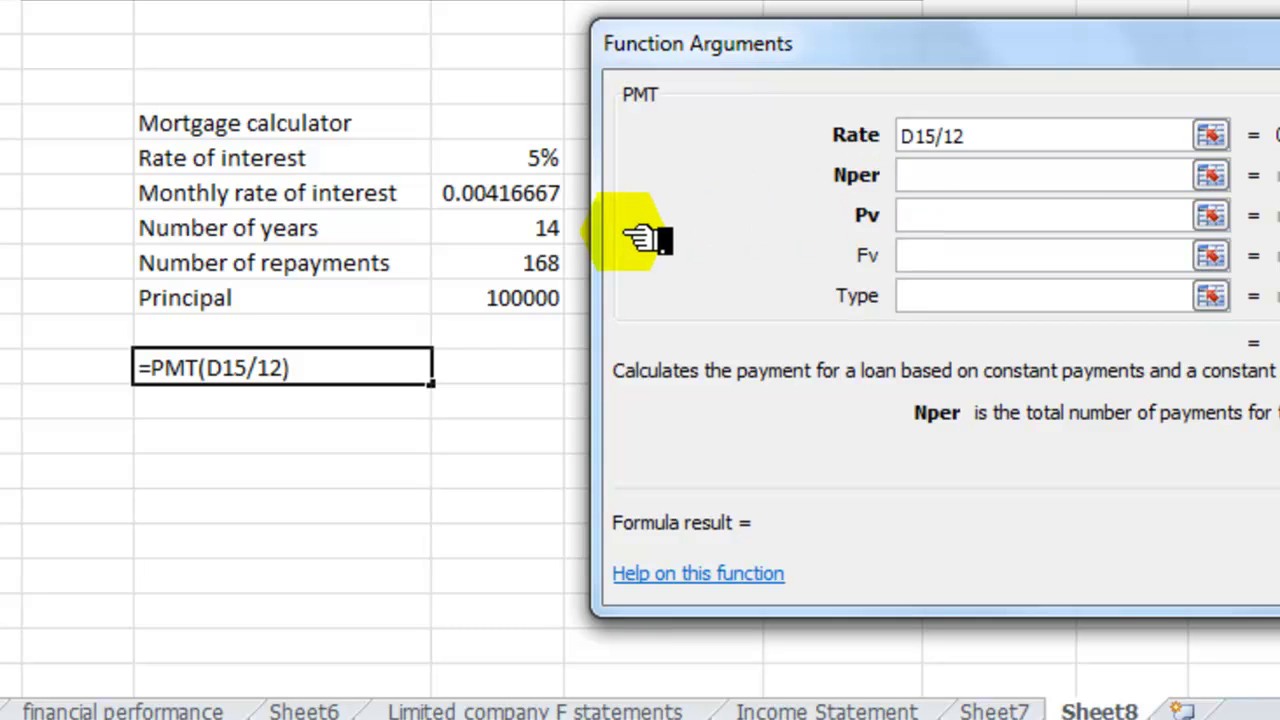
- Set PMT's Nper argument to D17*12 and Pv to D19, and enter the function in the cell
left_click(548, 230)
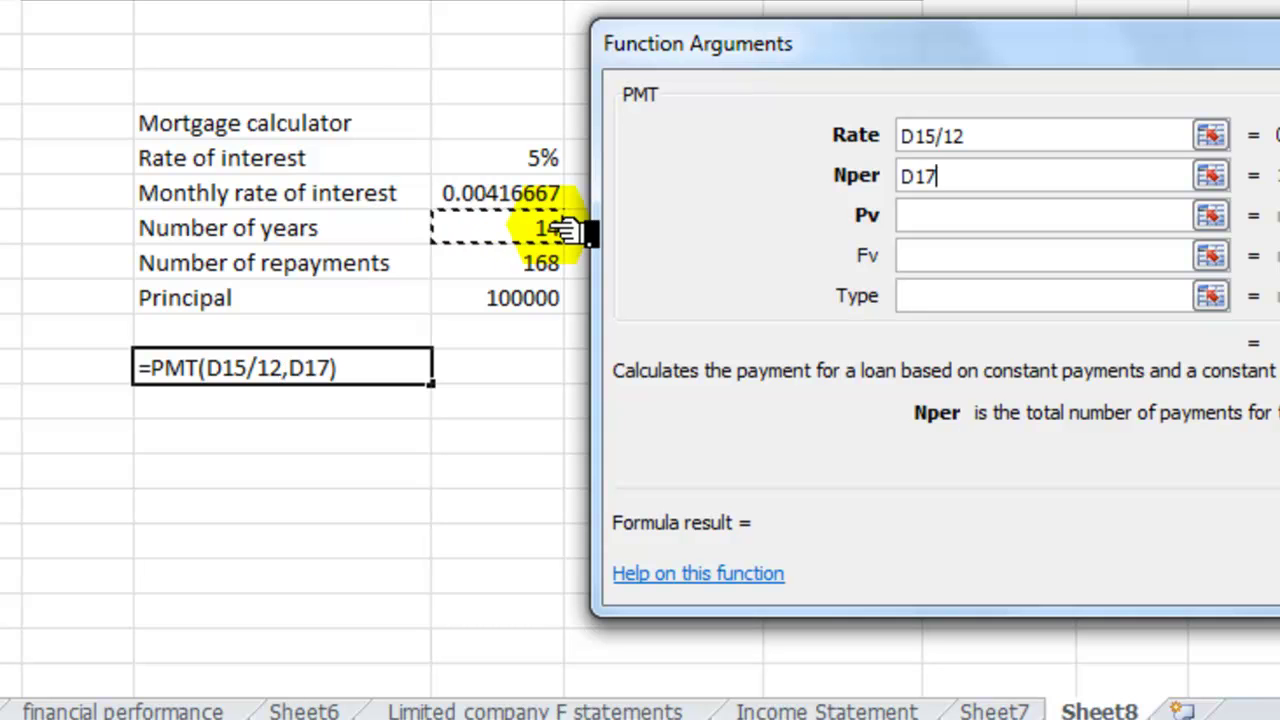
type("*12")
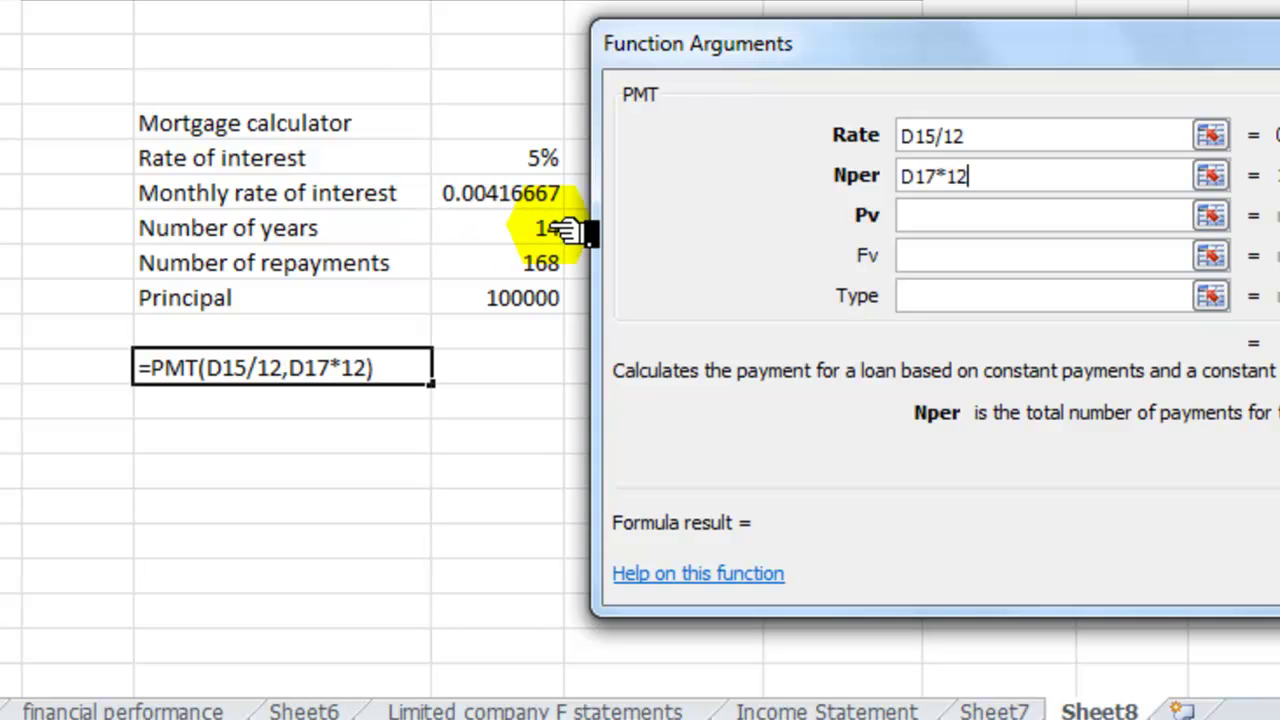
left_click(925, 218)
left_click(540, 306)
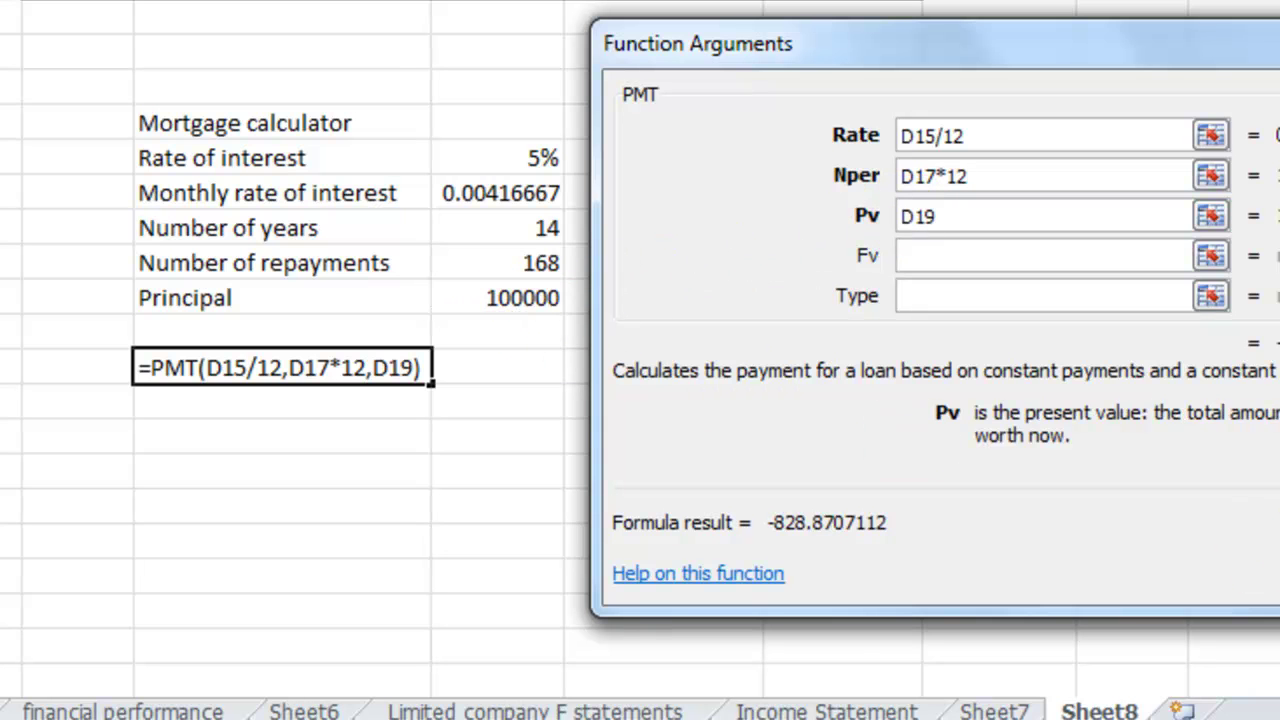
key("Return")
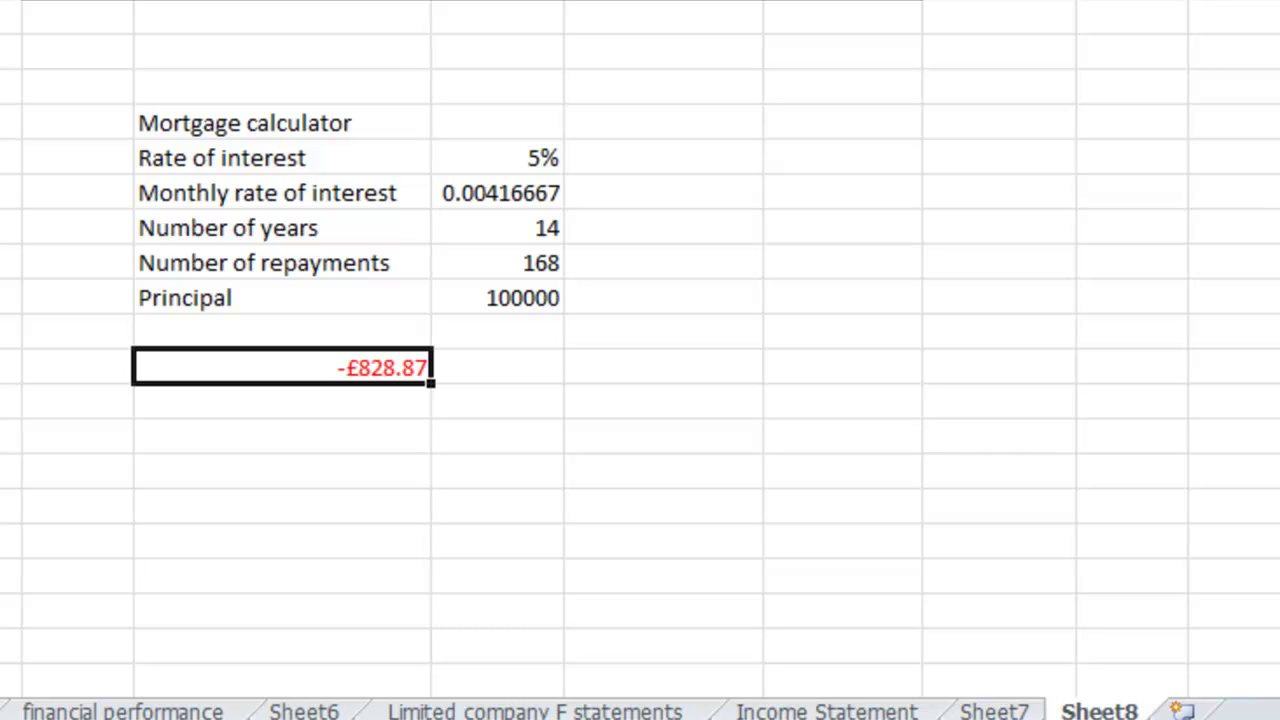
- Insert a second PMT financial function in C22, directly below the first result
left_click(404, 410)
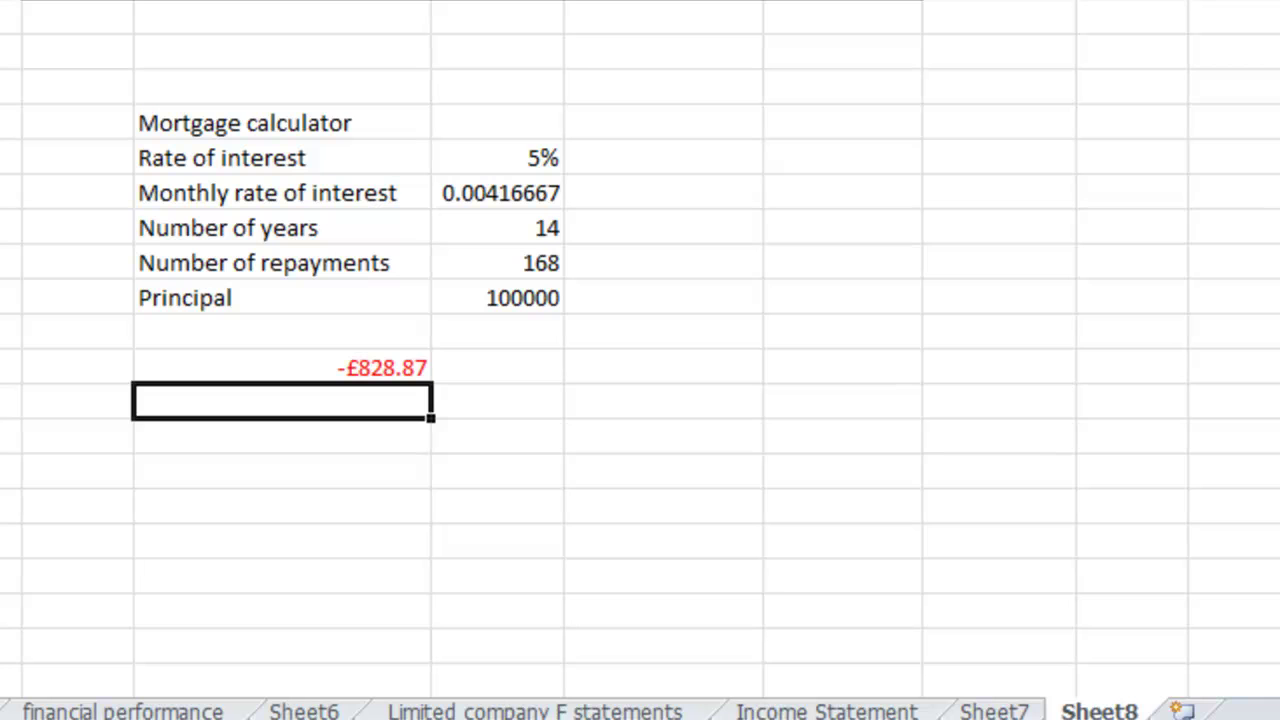
left_click(200, 0)
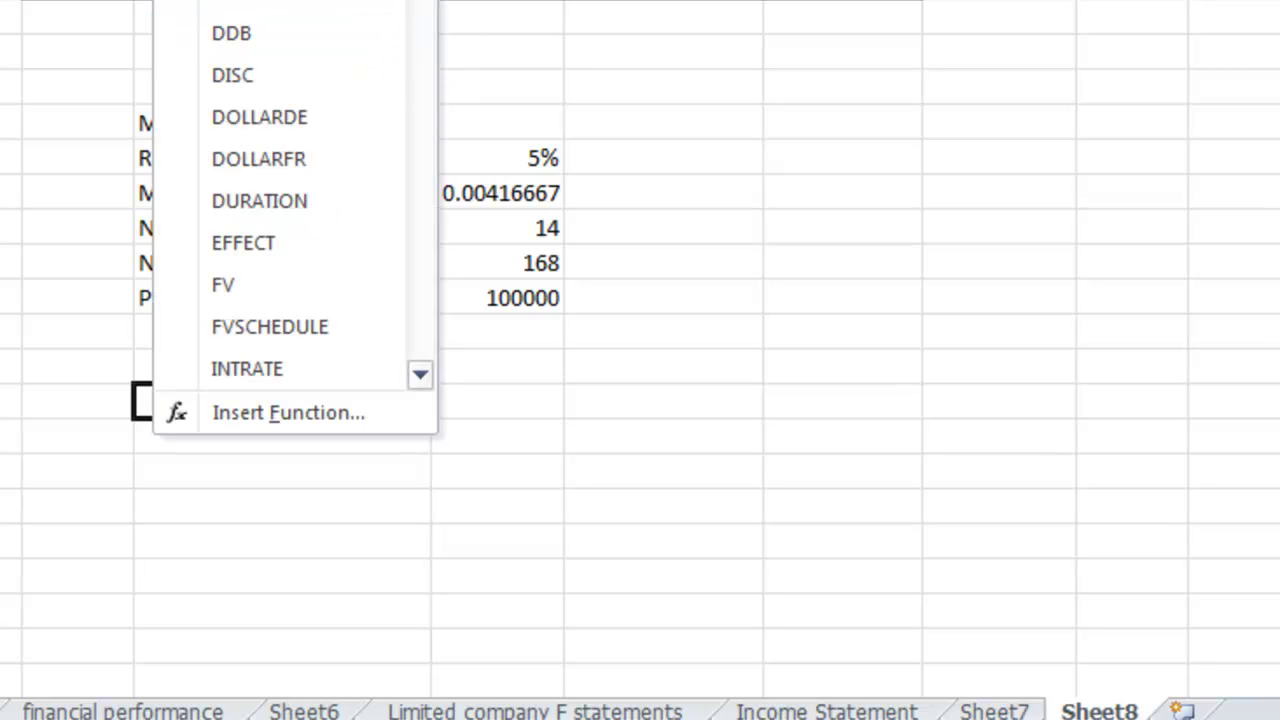
scroll(428, 20, "down", 5)
scroll(430, 84, "down", 2)
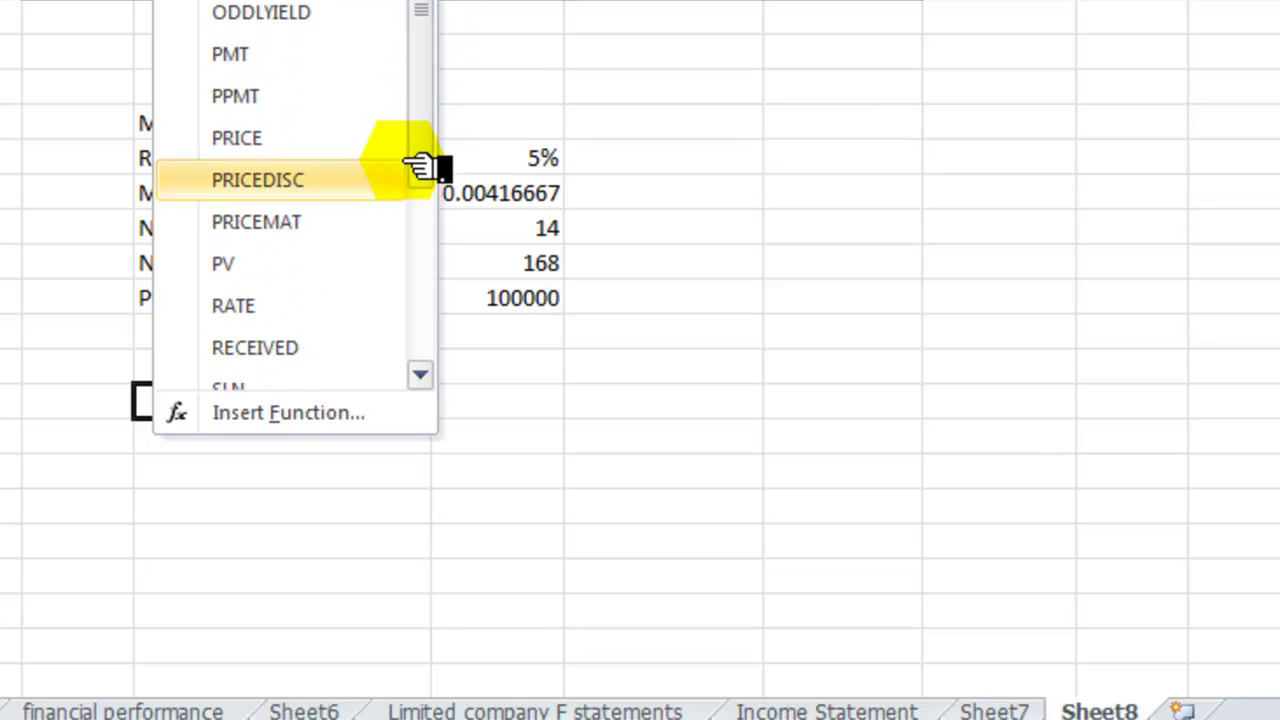
left_click(240, 56)
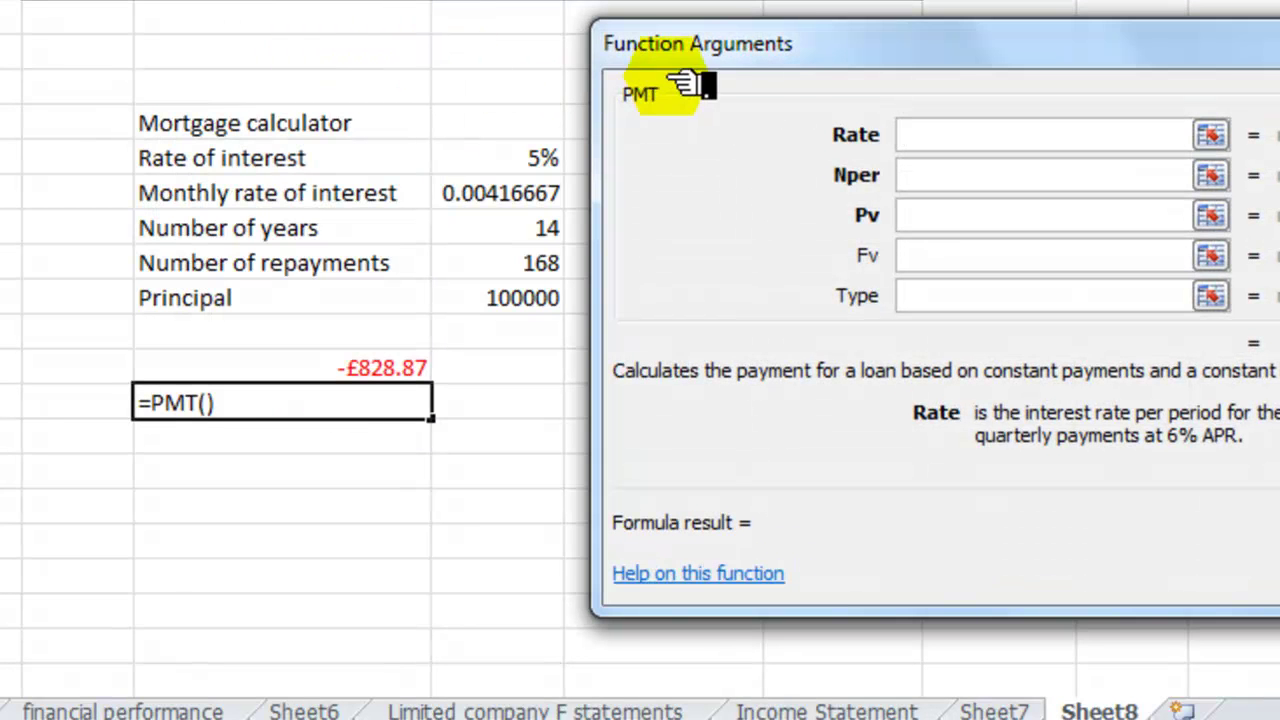
- Complete the second PMT with Rate D16 (monthly rate), Nper D18 (number of repayments) and Pv D19 (principal)
left_click_drag(790, 36, 783, 21)
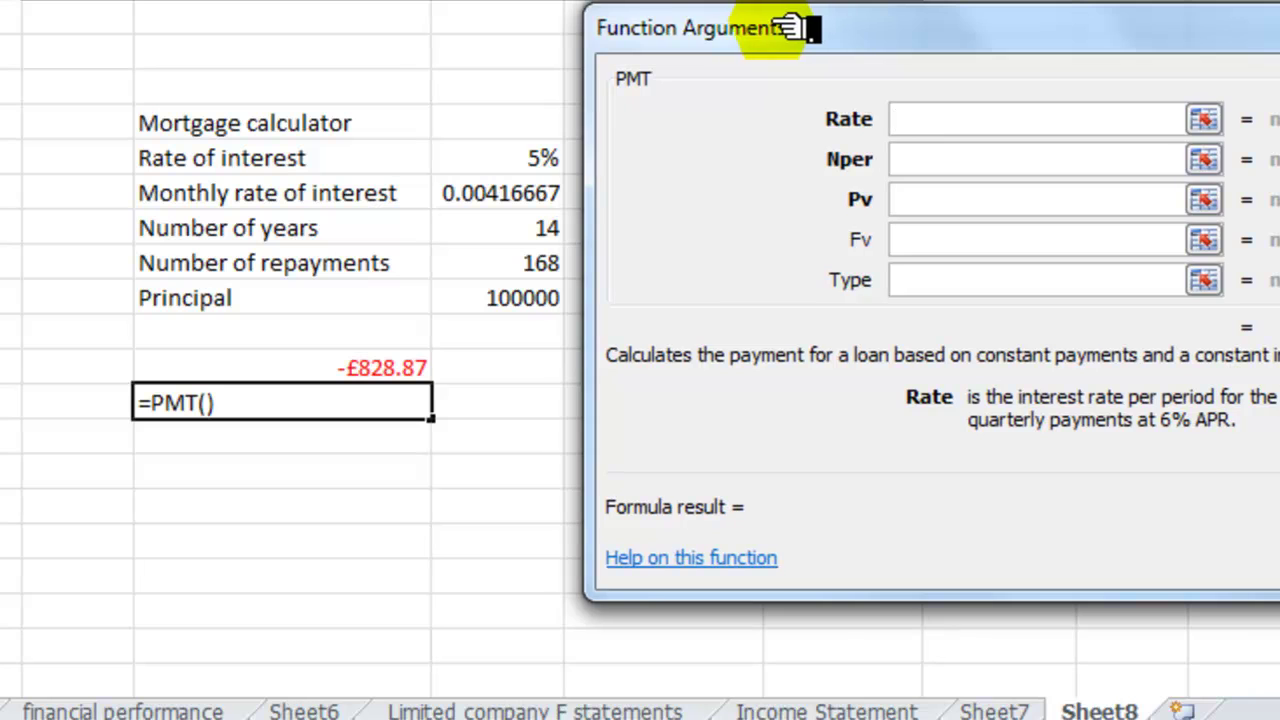
left_click(520, 200)
left_click(908, 163)
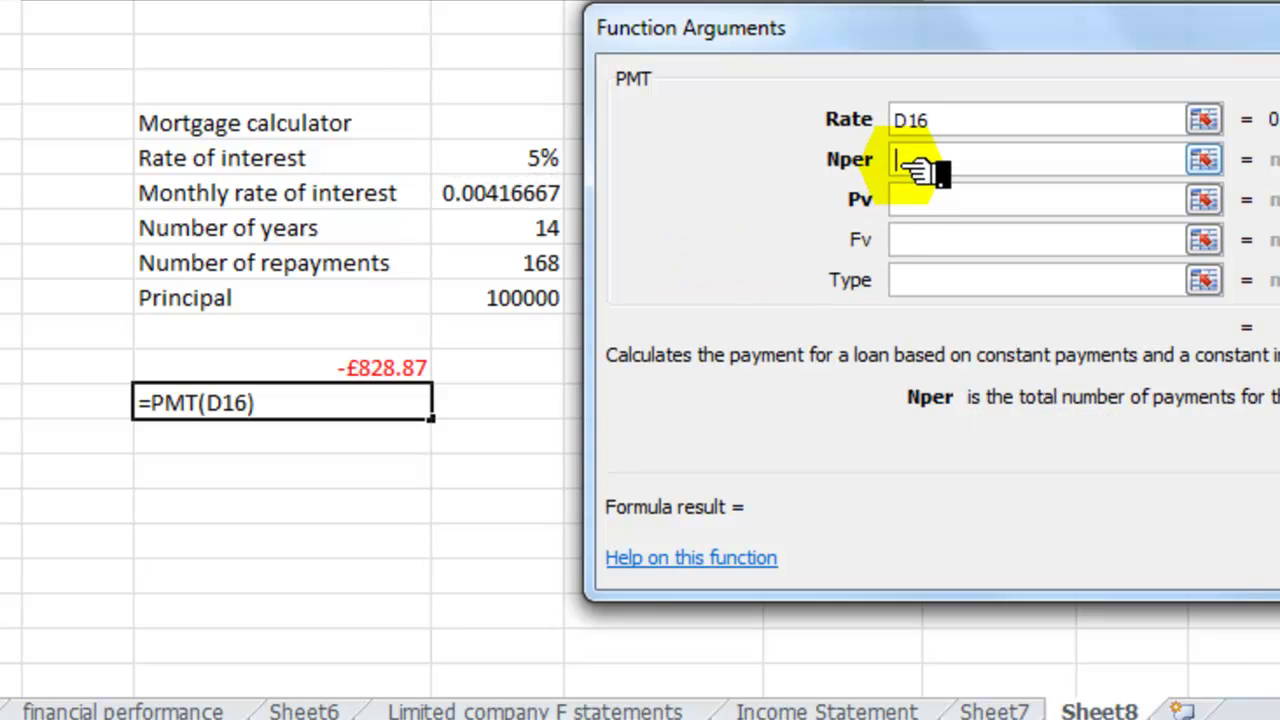
left_click(555, 266)
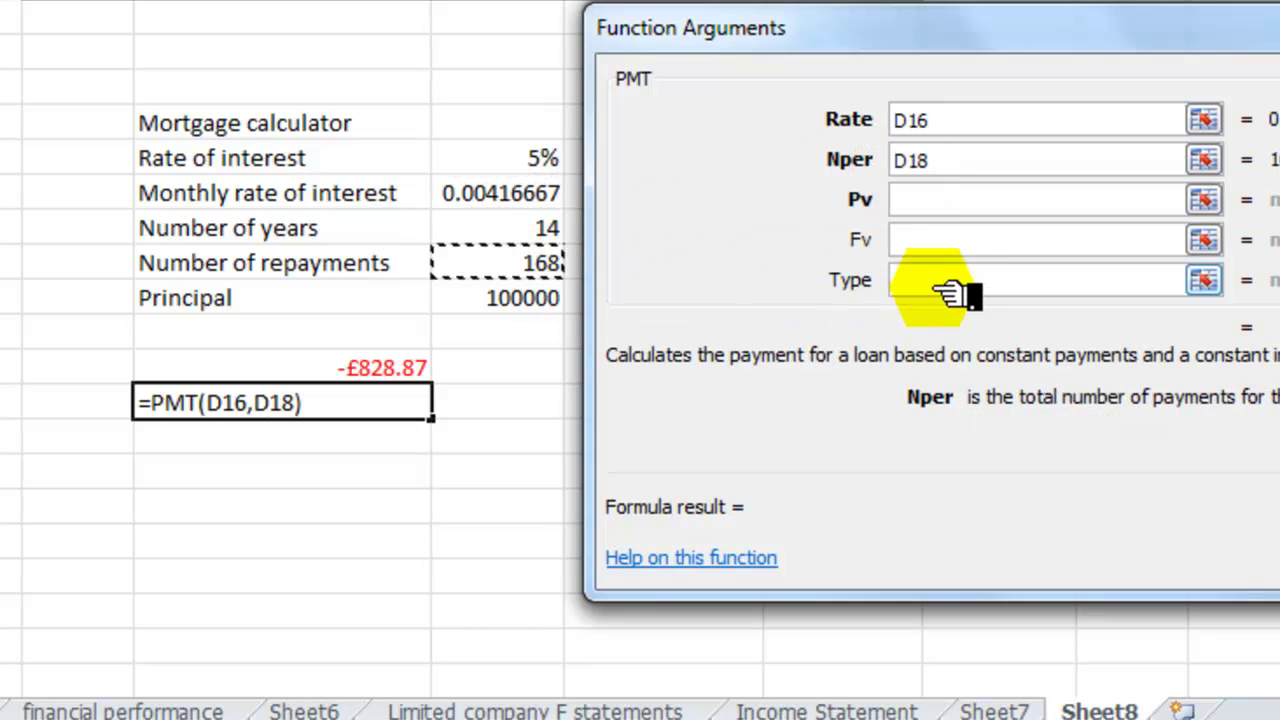
left_click(905, 200)
left_click(525, 300)
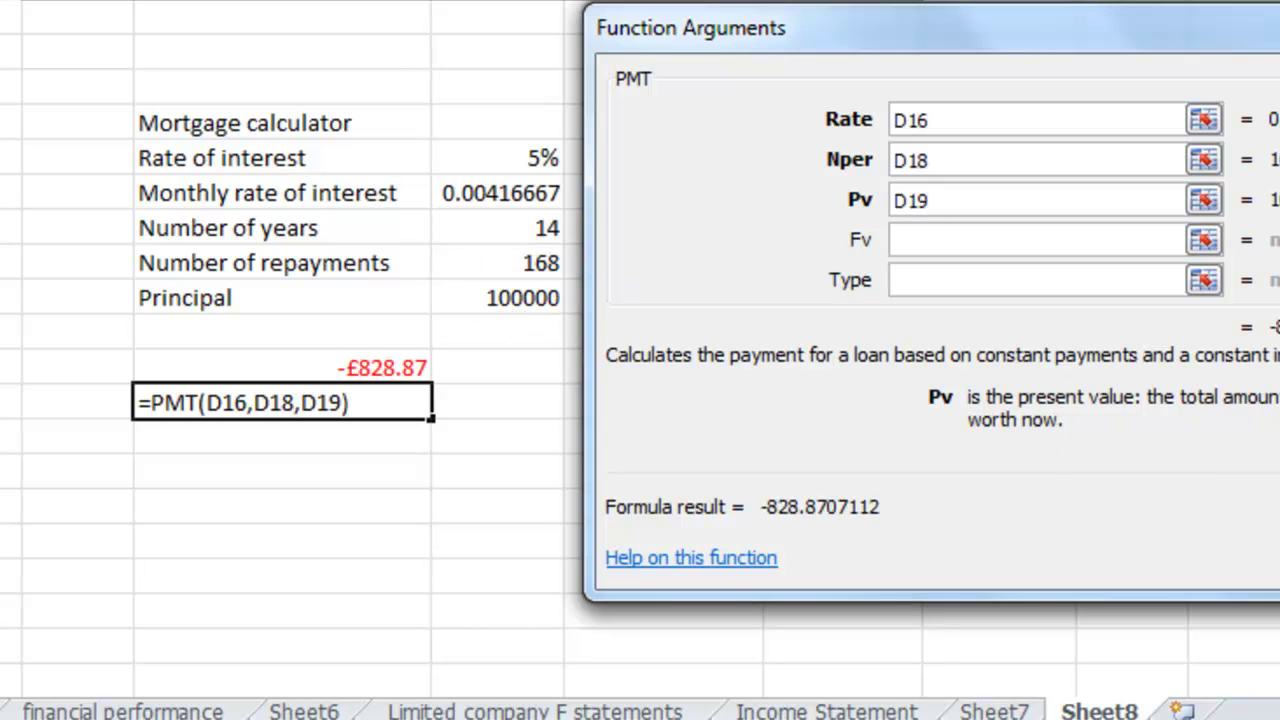
key("Return")
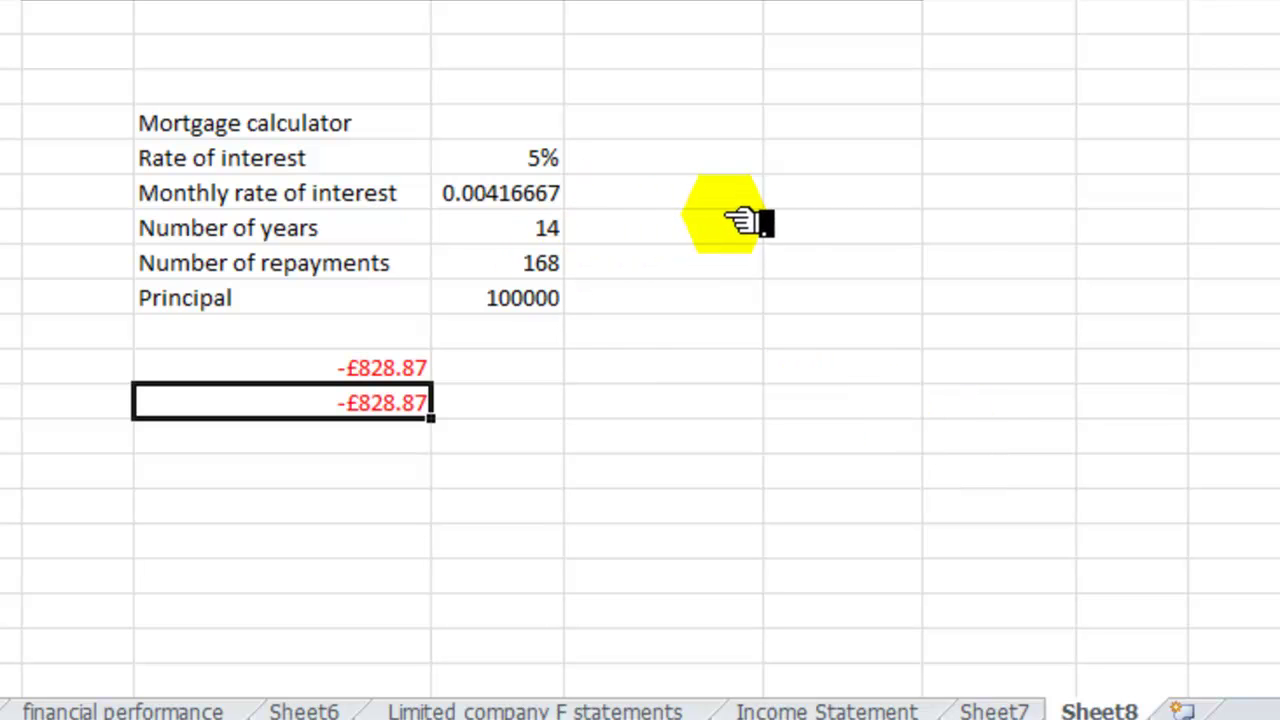
- Define the workbook-scope name Rate_of_interest for the interest rate cell D15
left_click(557, 158)
right_click(557, 158)
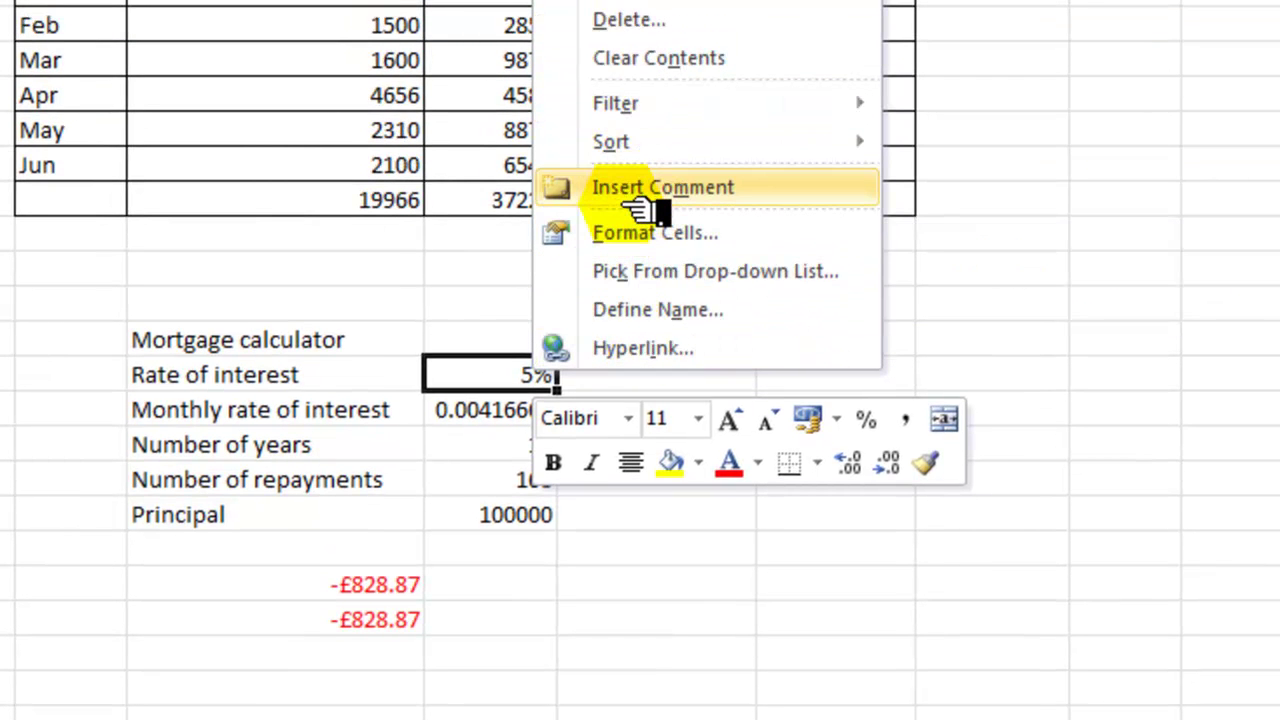
left_click(663, 309)
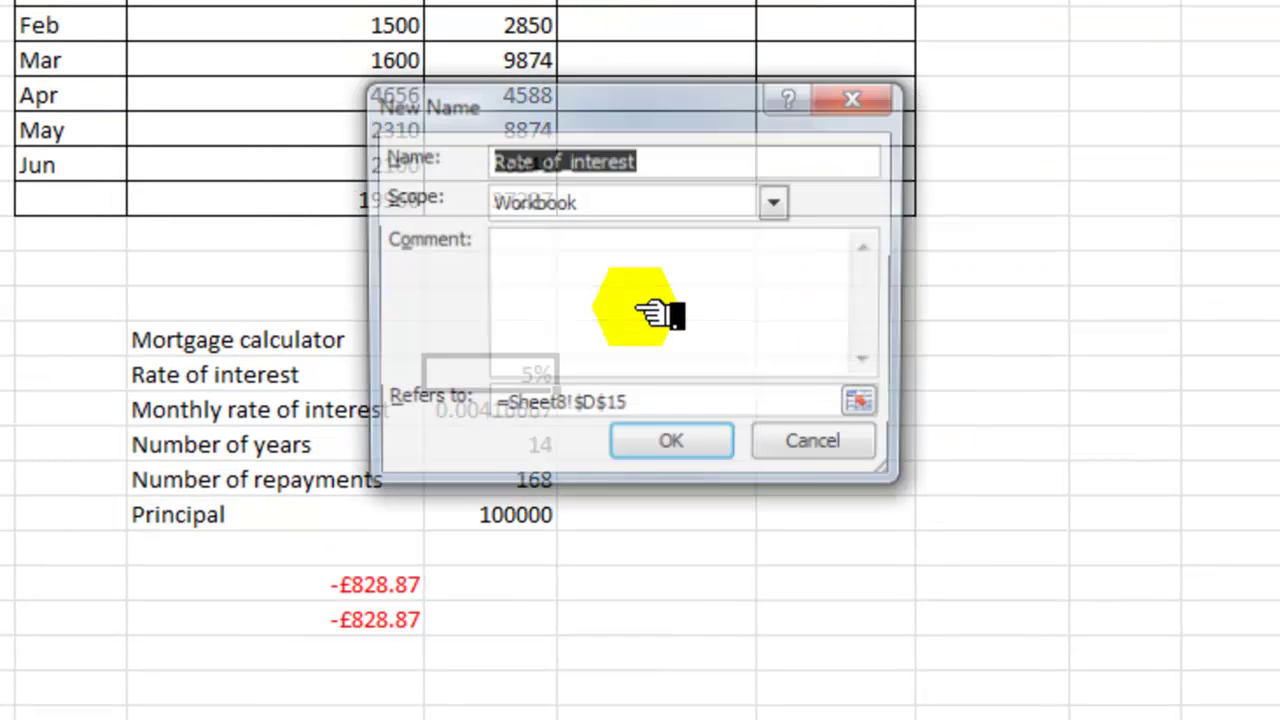
left_click(675, 452)
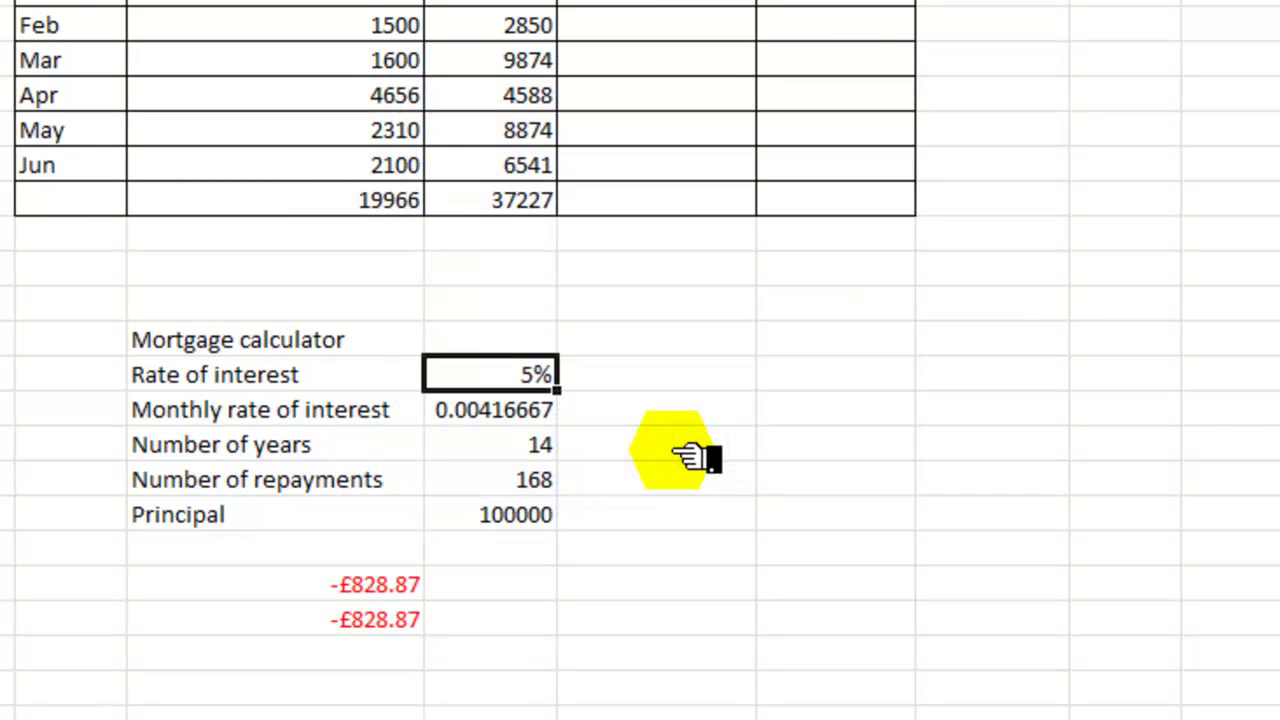
- Define the workbook-scope name Number_of_years for the years cell D17
left_click(538, 453)
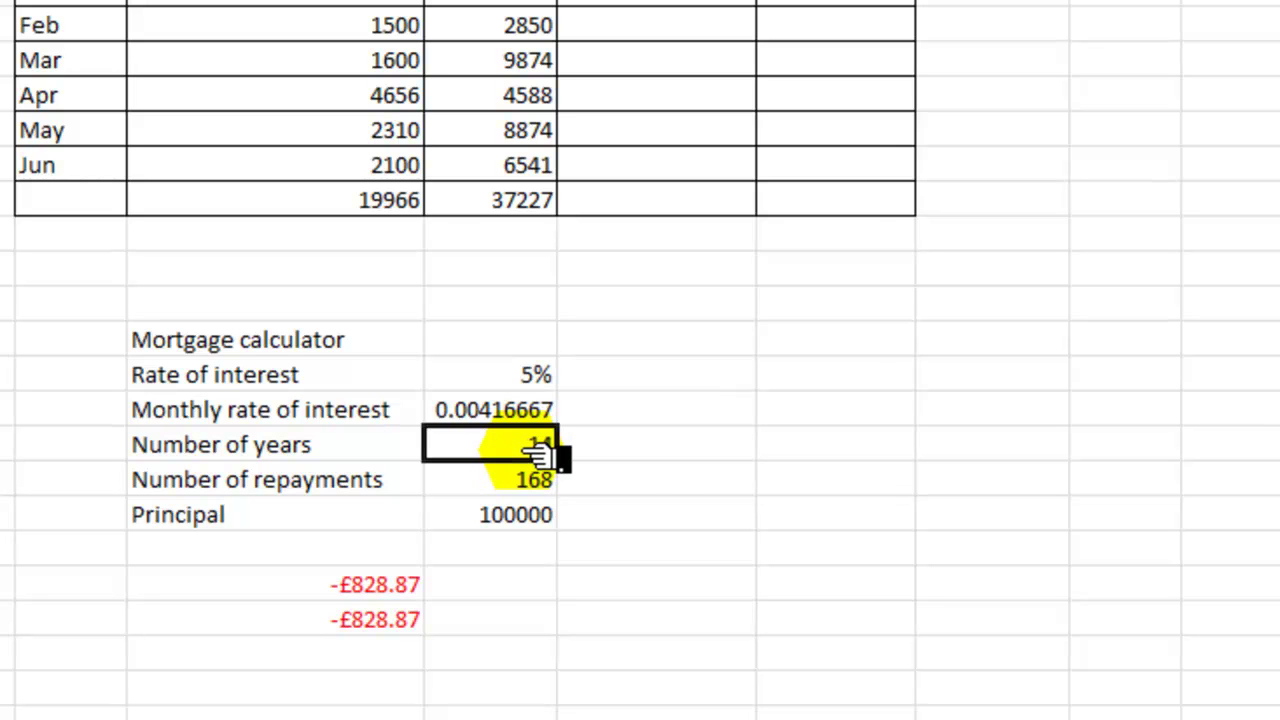
right_click(538, 453)
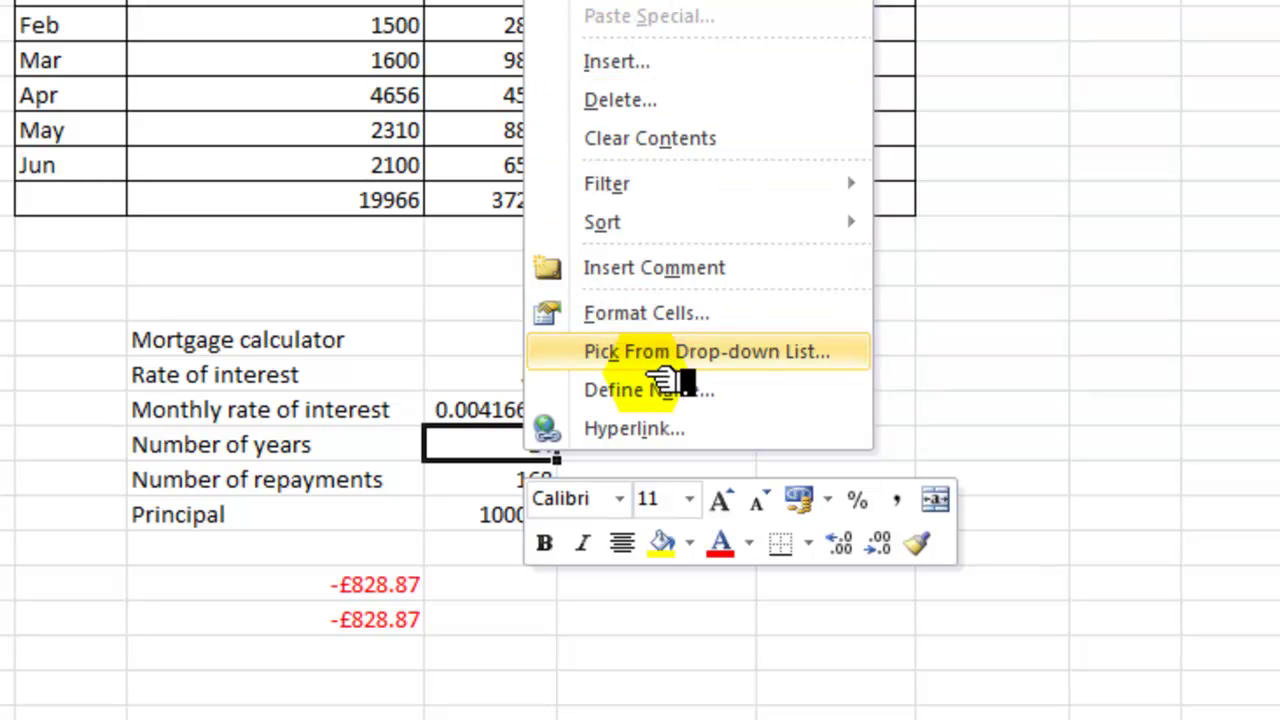
left_click(655, 391)
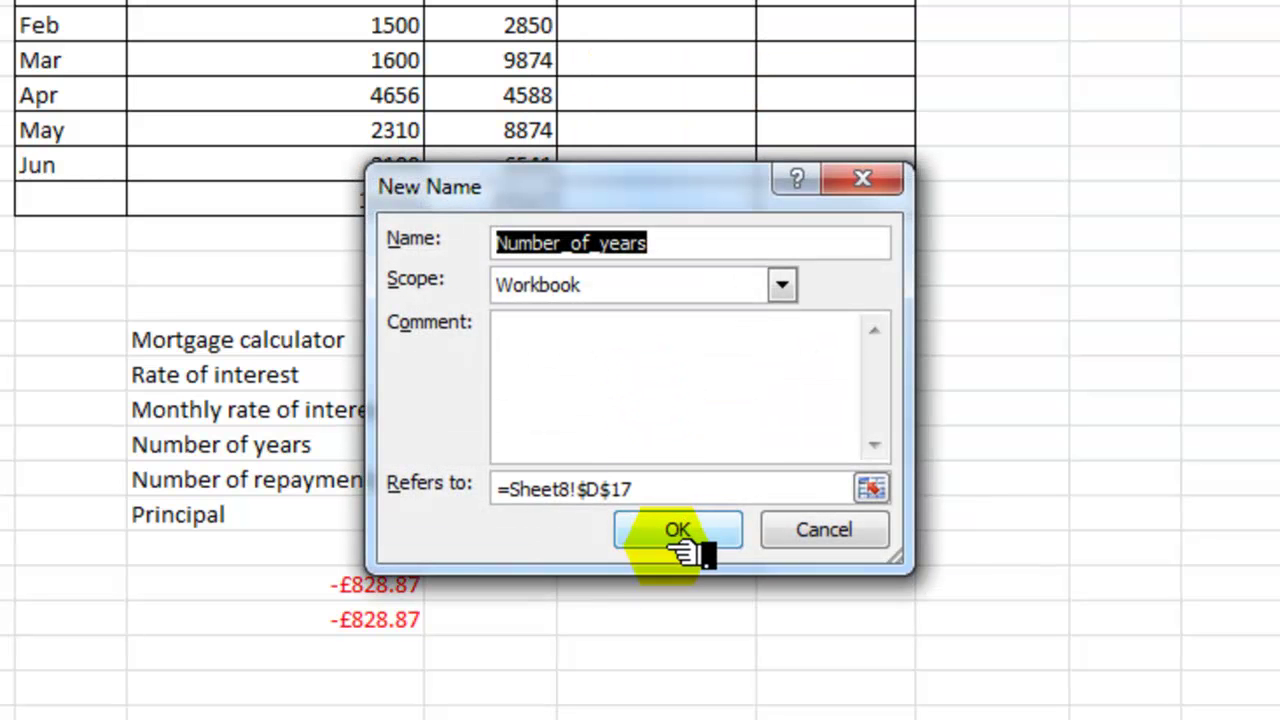
left_click(683, 530)
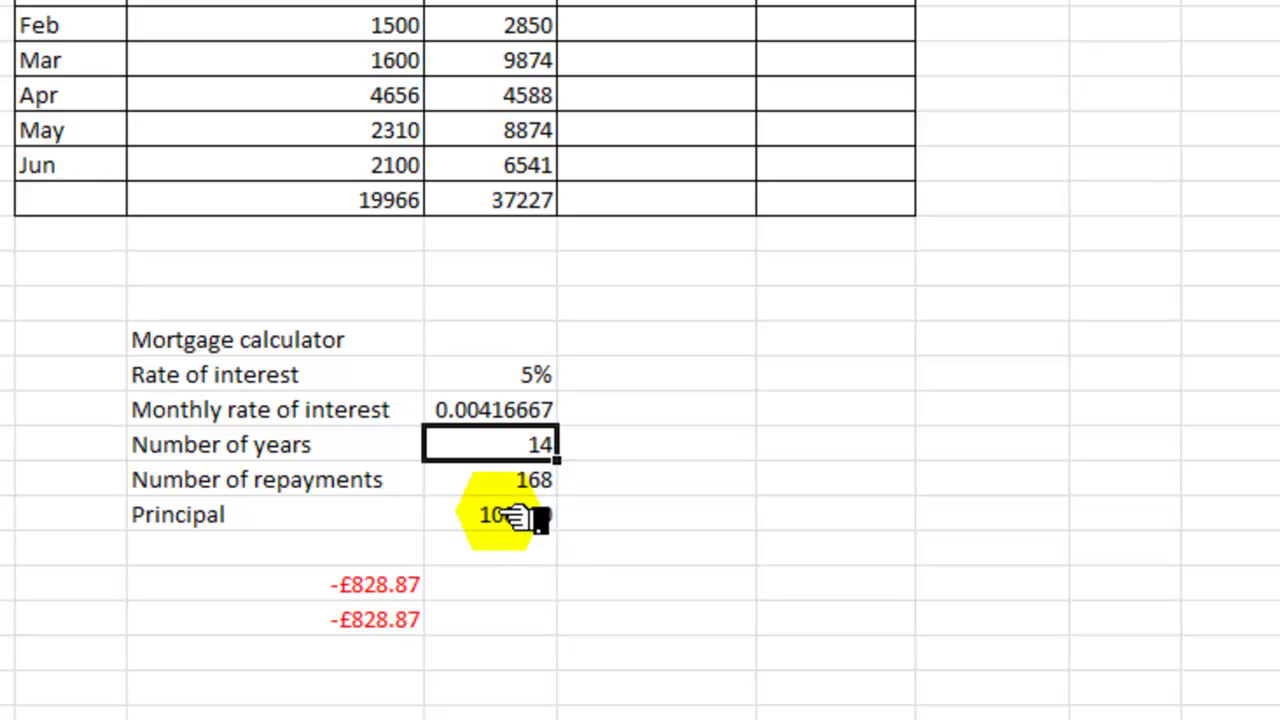
- Define the workbook-scope name Principal for the loan amount cell D19
left_click(543, 520)
right_click(512, 518)
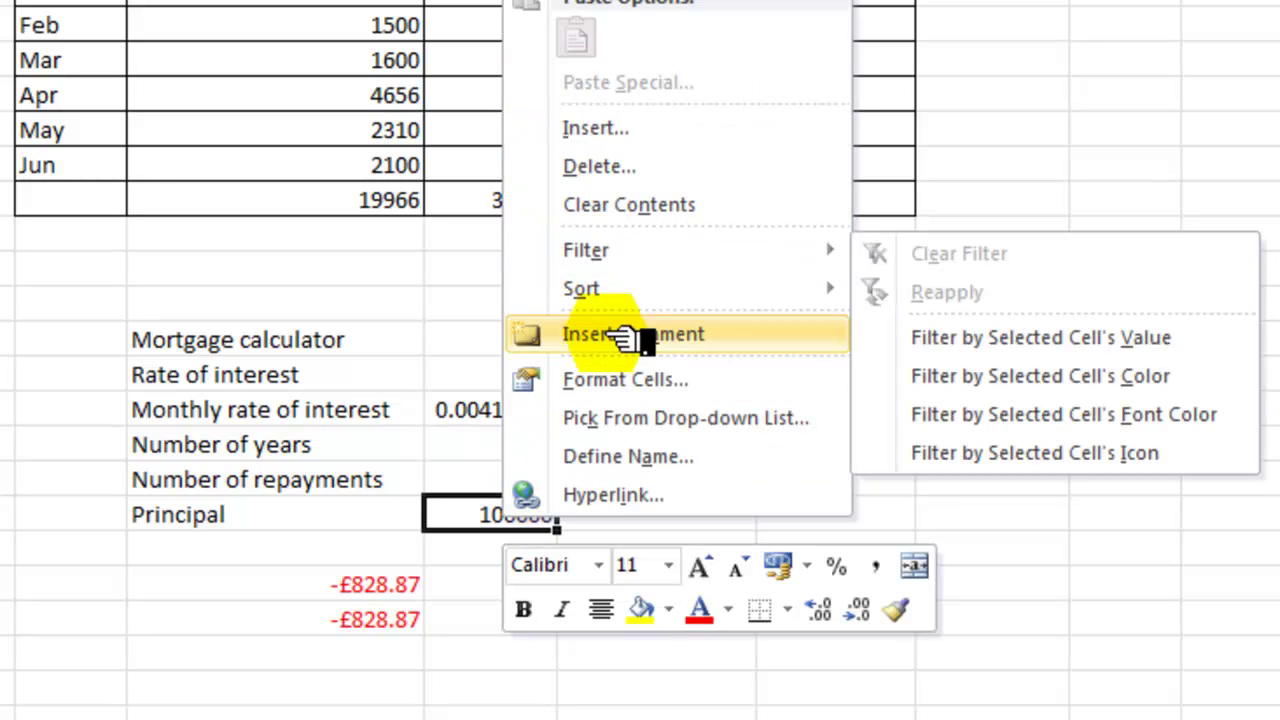
left_click(645, 456)
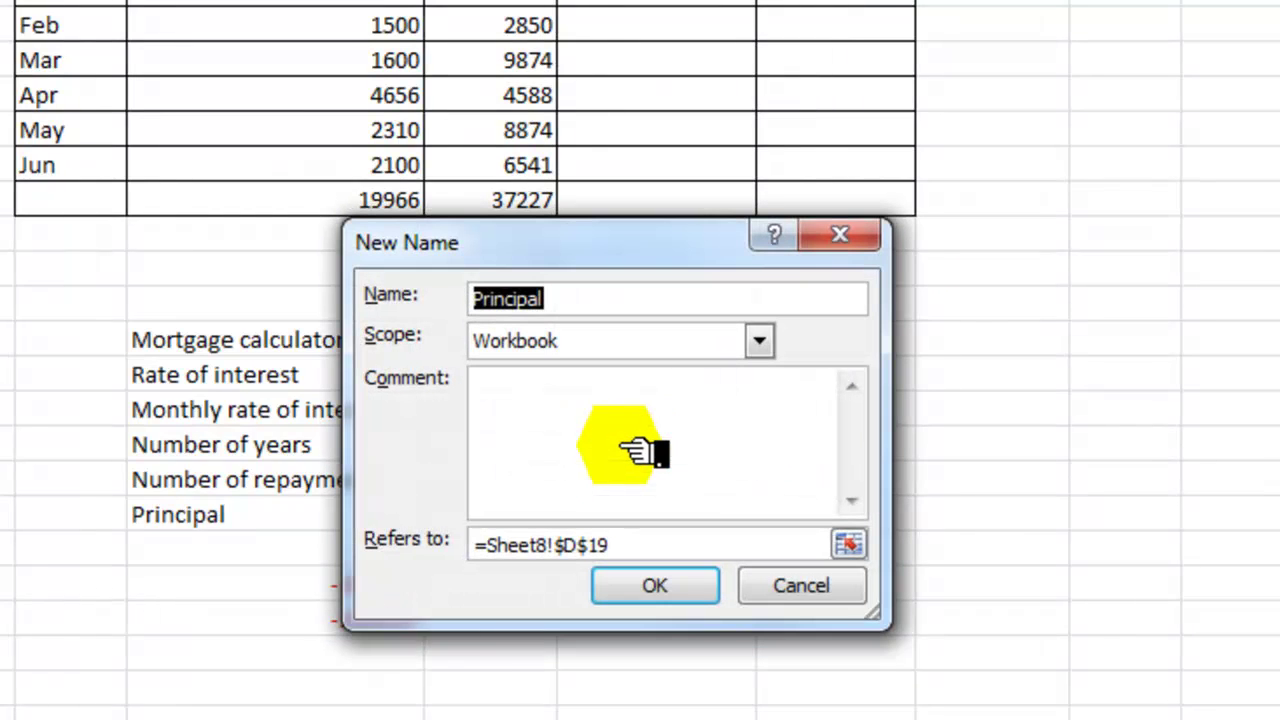
left_click(680, 587)
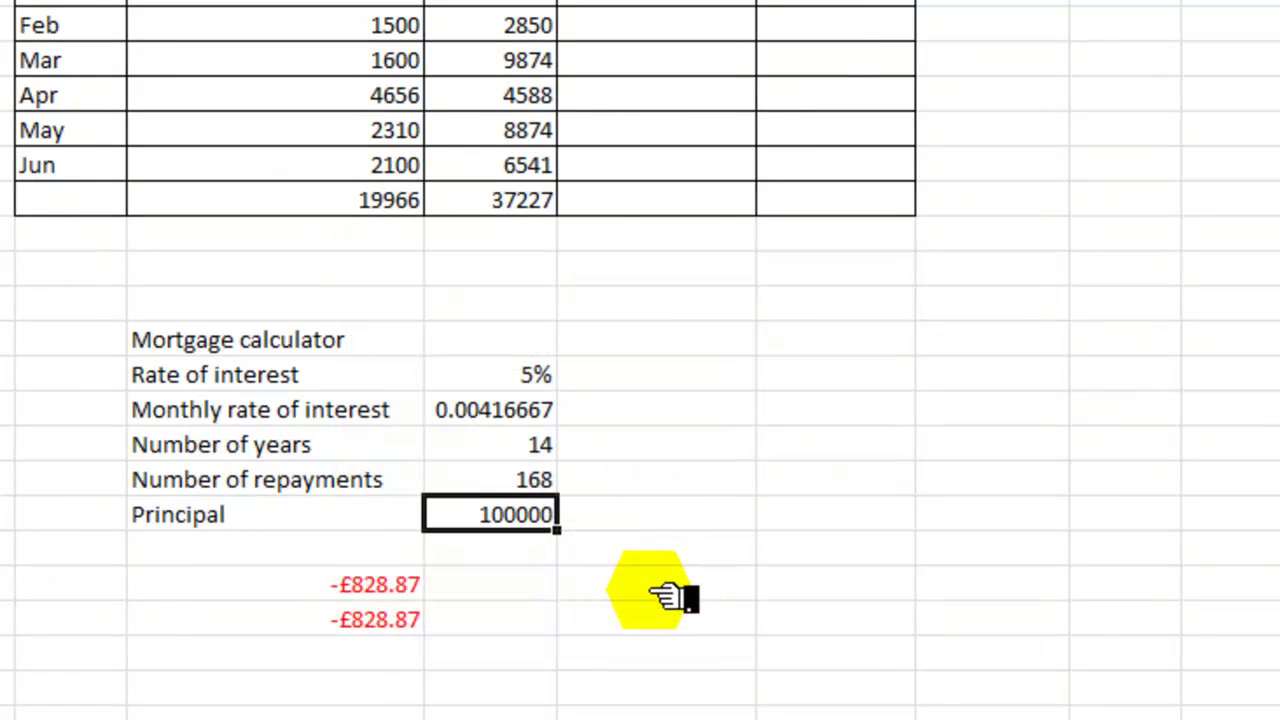
- Insert a third PMT financial function in C23, directly below the two existing results
left_click(390, 663)
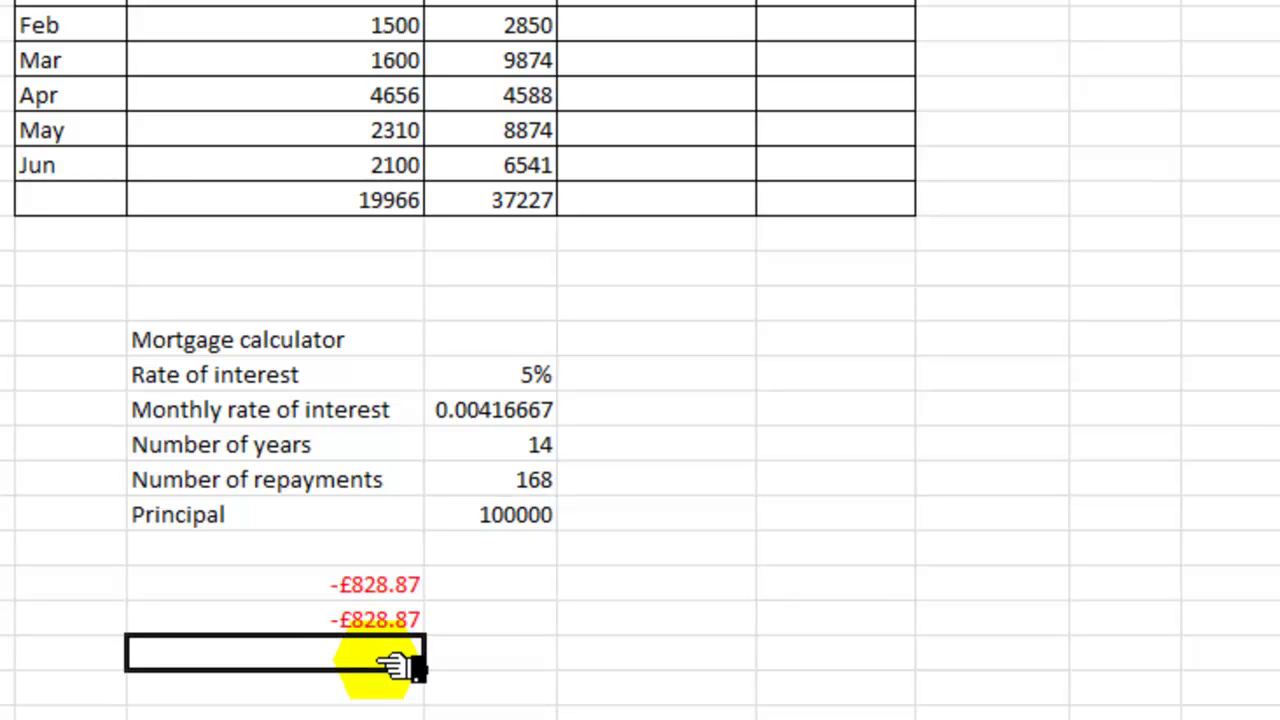
key("alt+m")
key("i")
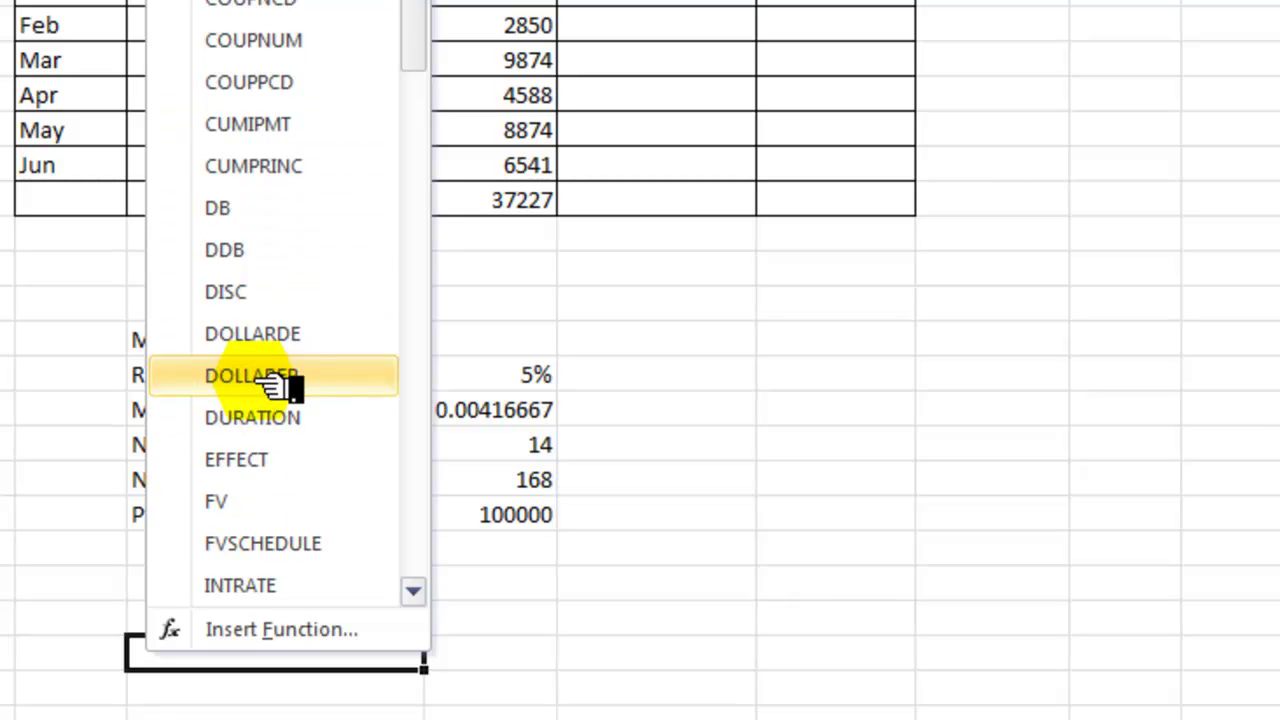
scroll(398, 373, "down", 7)
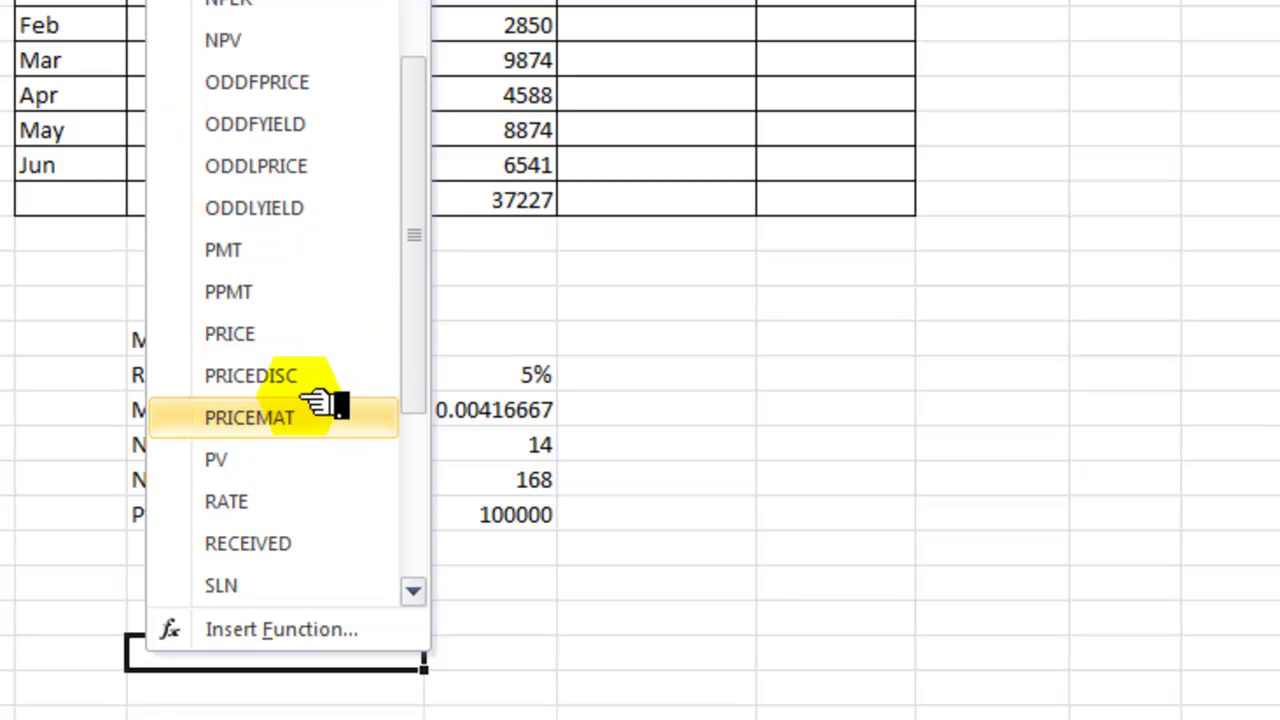
left_click(255, 252)
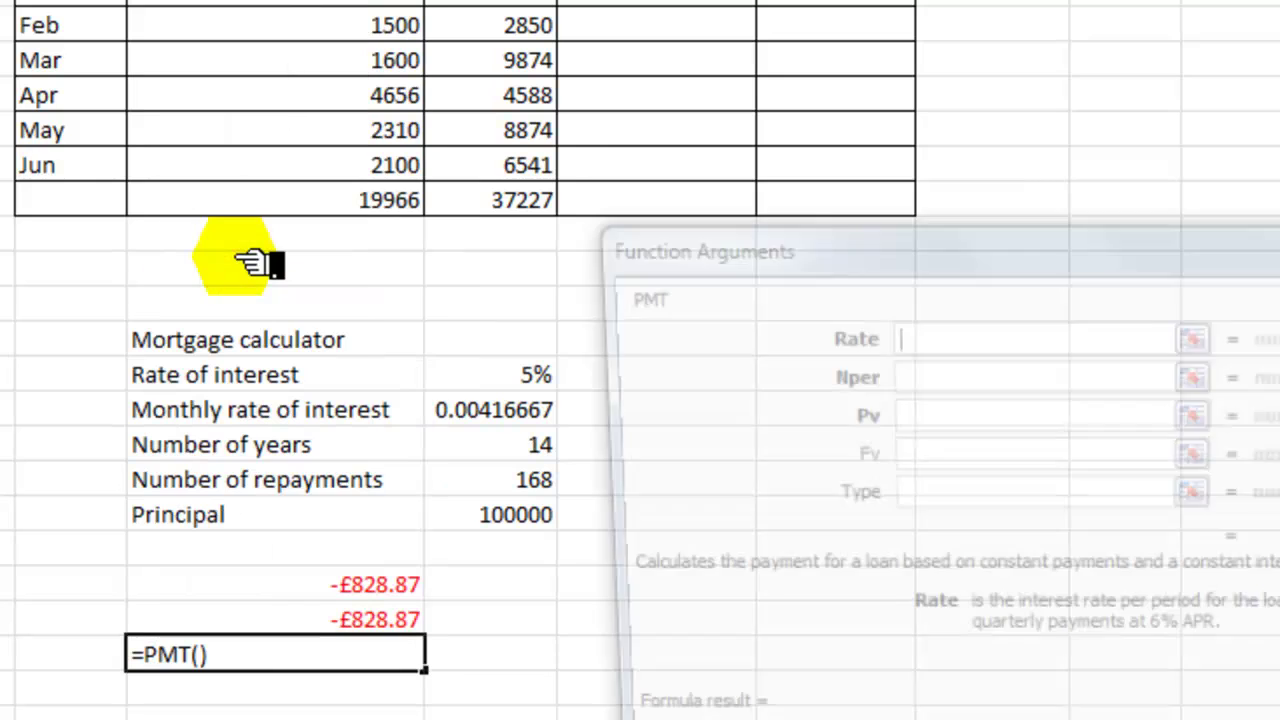
- Set the third PMT's Rate argument to Rate_of_interest/12 using the named cell
left_click(540, 377)
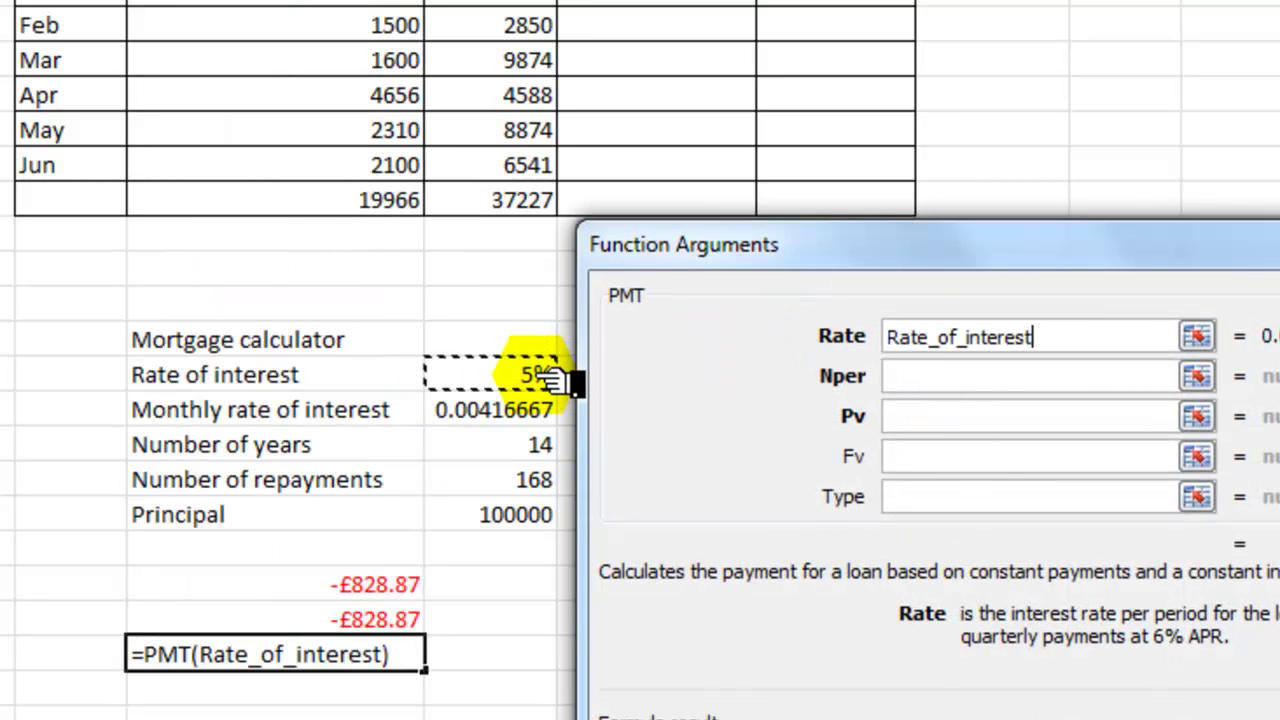
left_click(940, 384)
left_click(1065, 342)
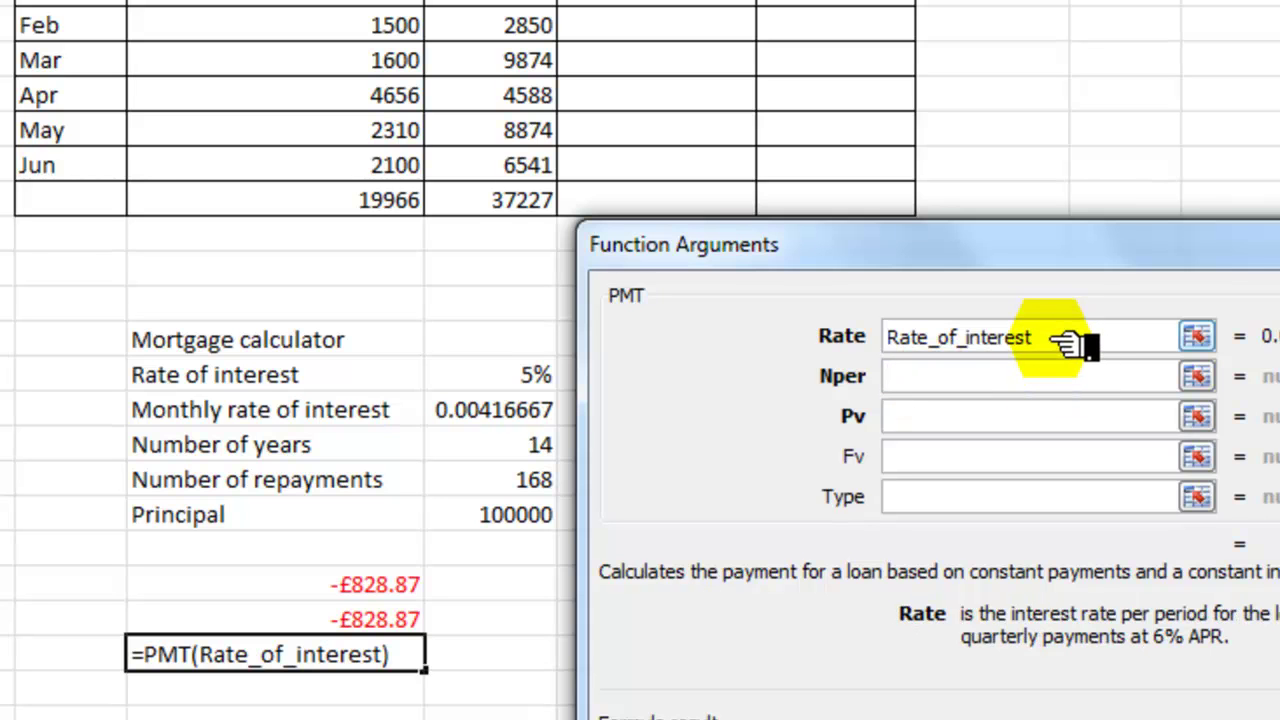
type("/12")
- Set the Nper argument to Number_of_years*12 and Pv to Principal, and enter the third PMT function
left_click(912, 384)
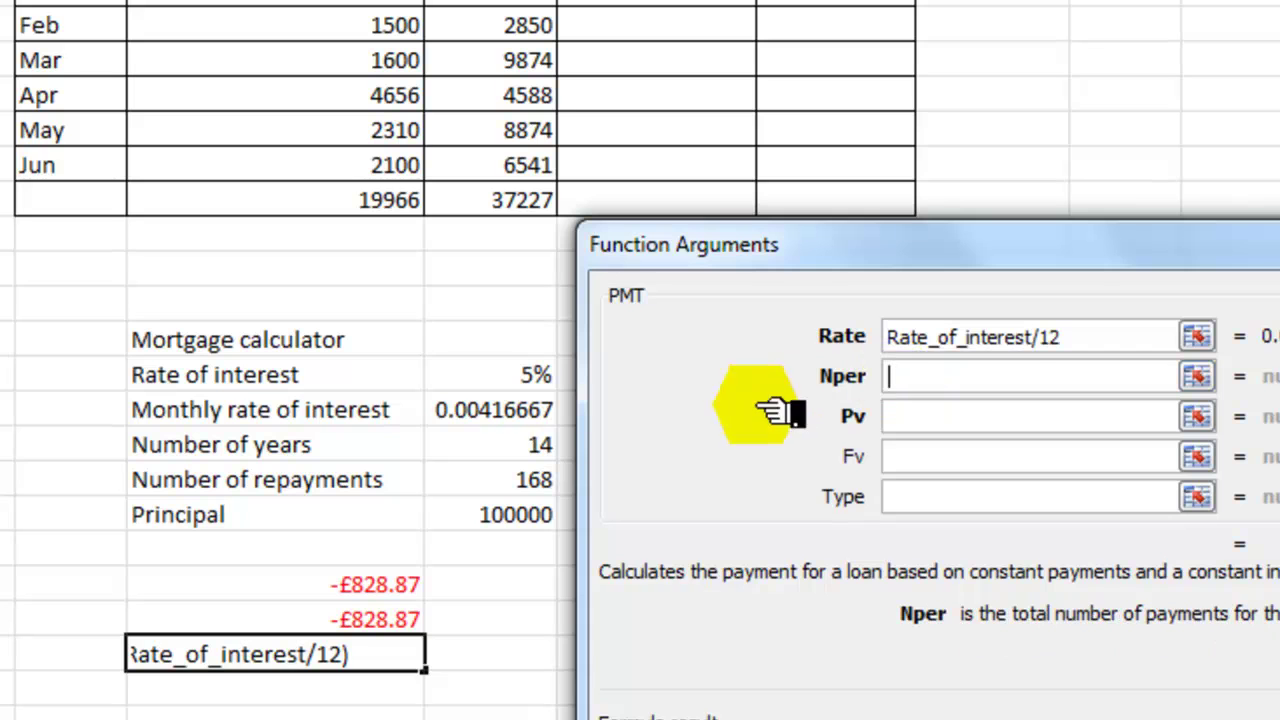
left_click(540, 446)
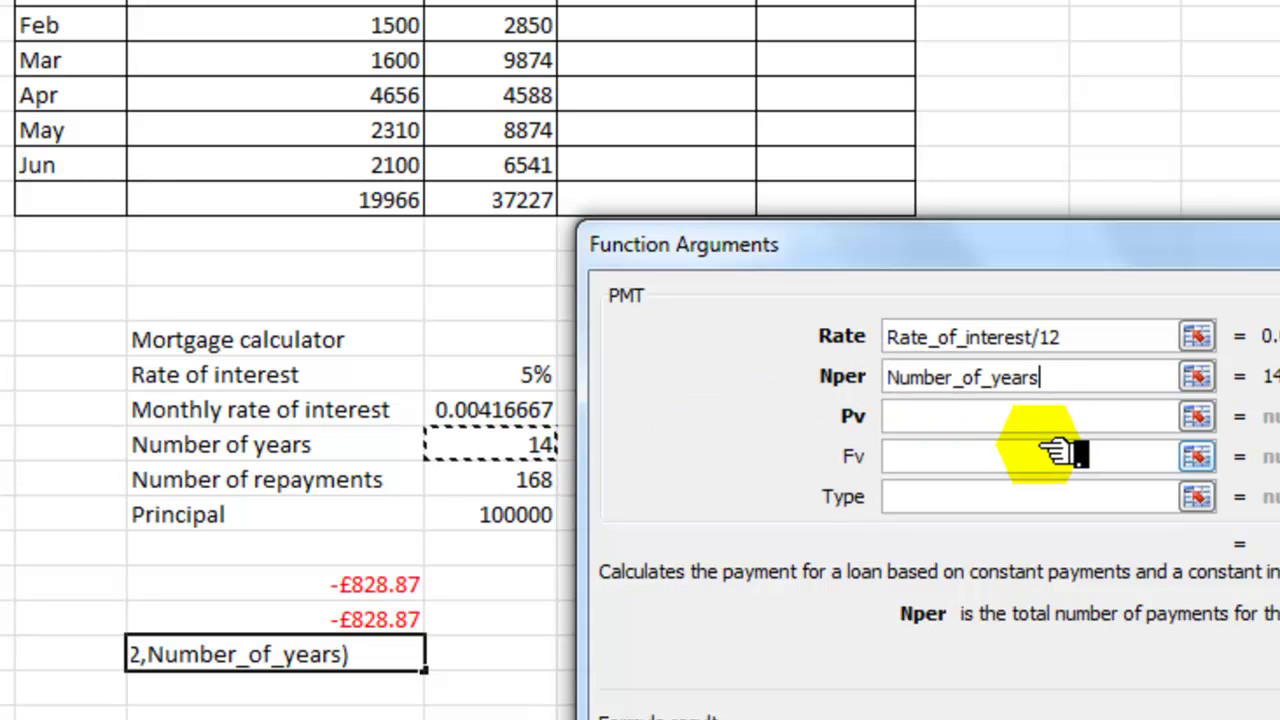
type("*")
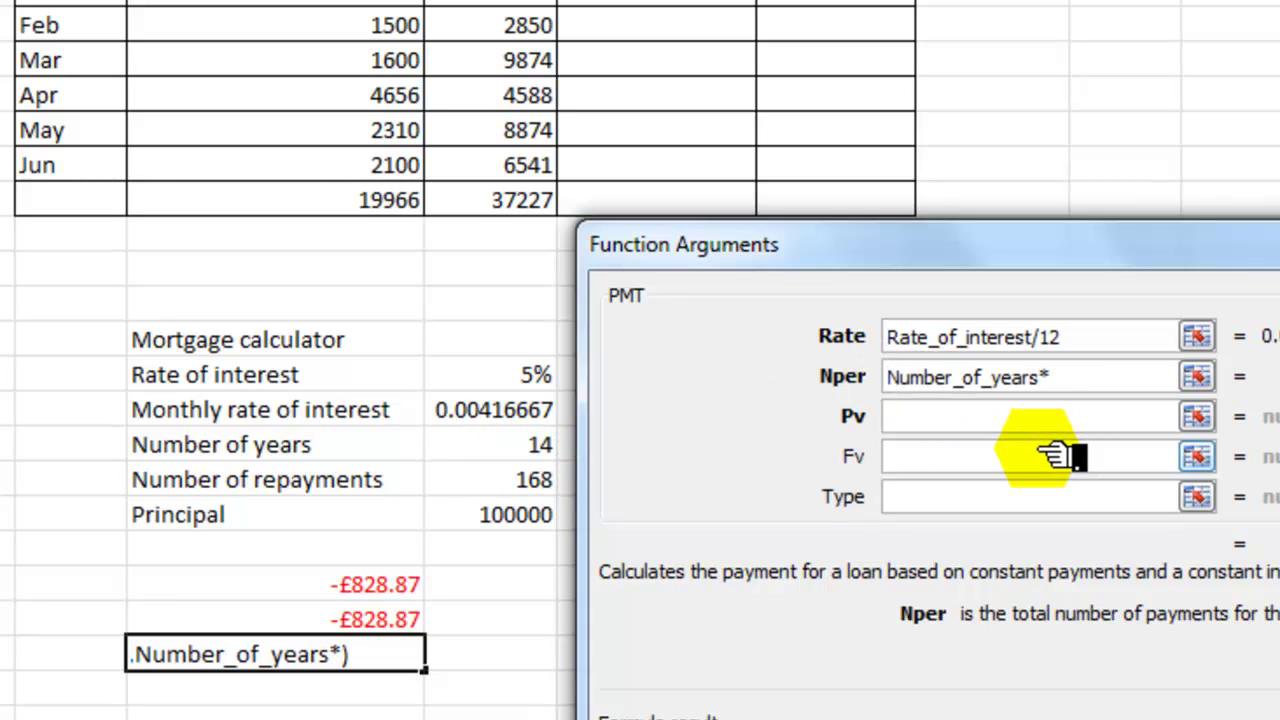
type("12")
left_click(955, 427)
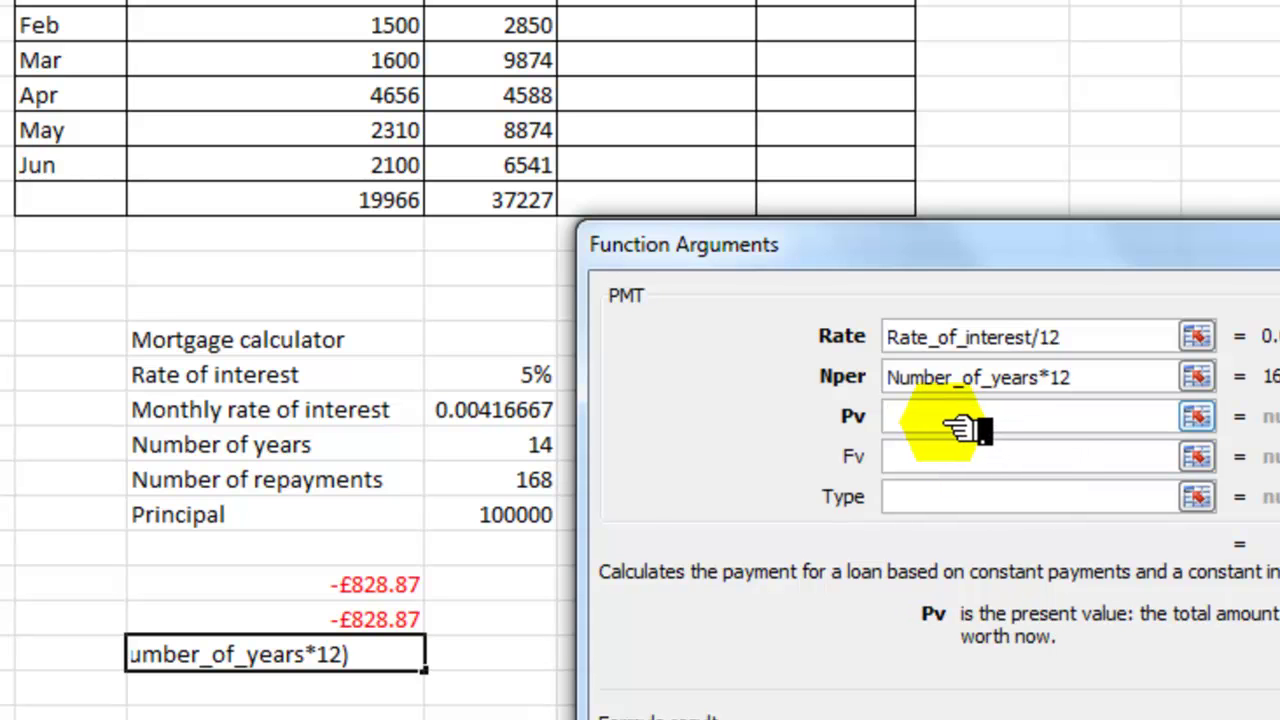
left_click(548, 515)
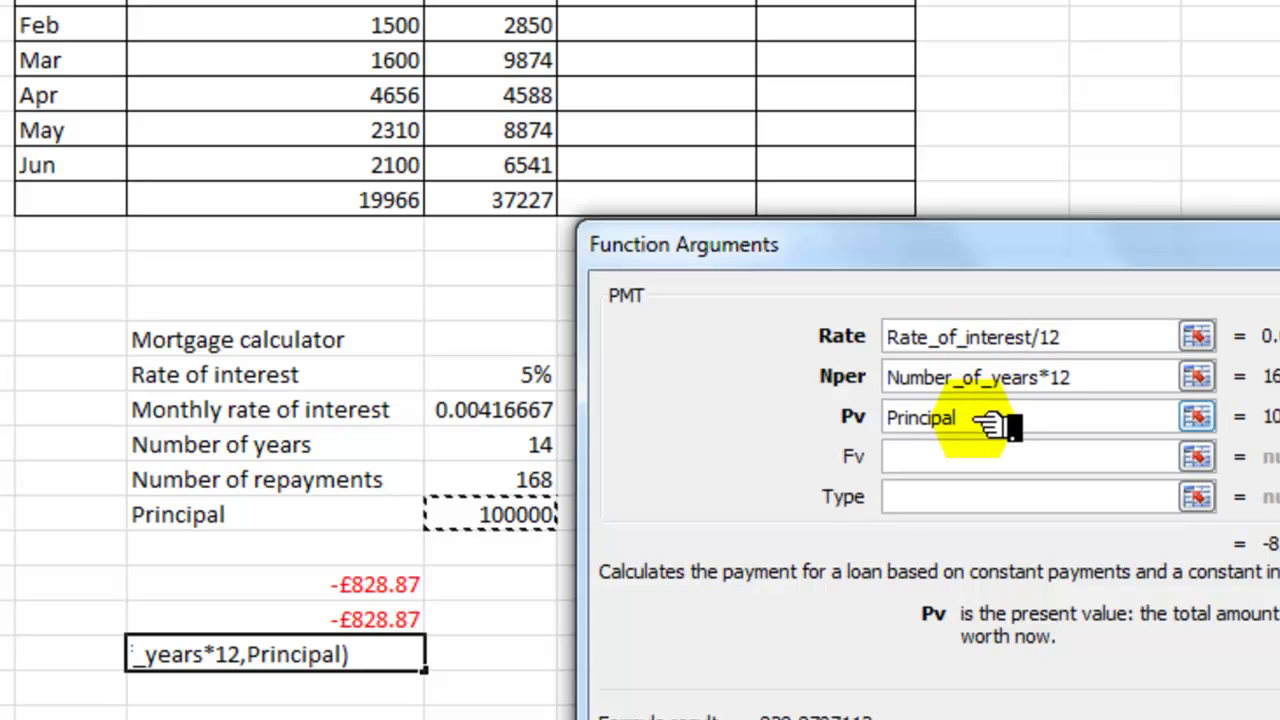
key("Return")
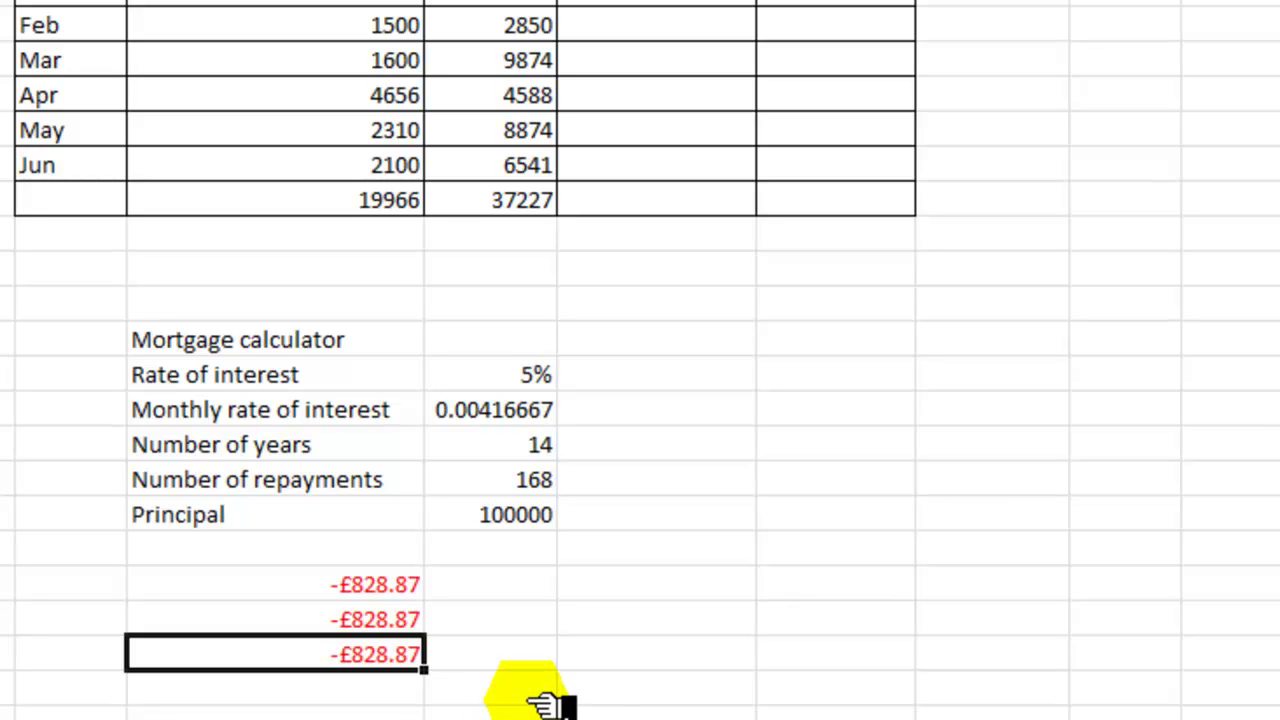
- Apply outline and inside borders to the whole mortgage calculator block, C14:D24
left_click_drag(450, 690, 251, 337)
right_click(247, 356)
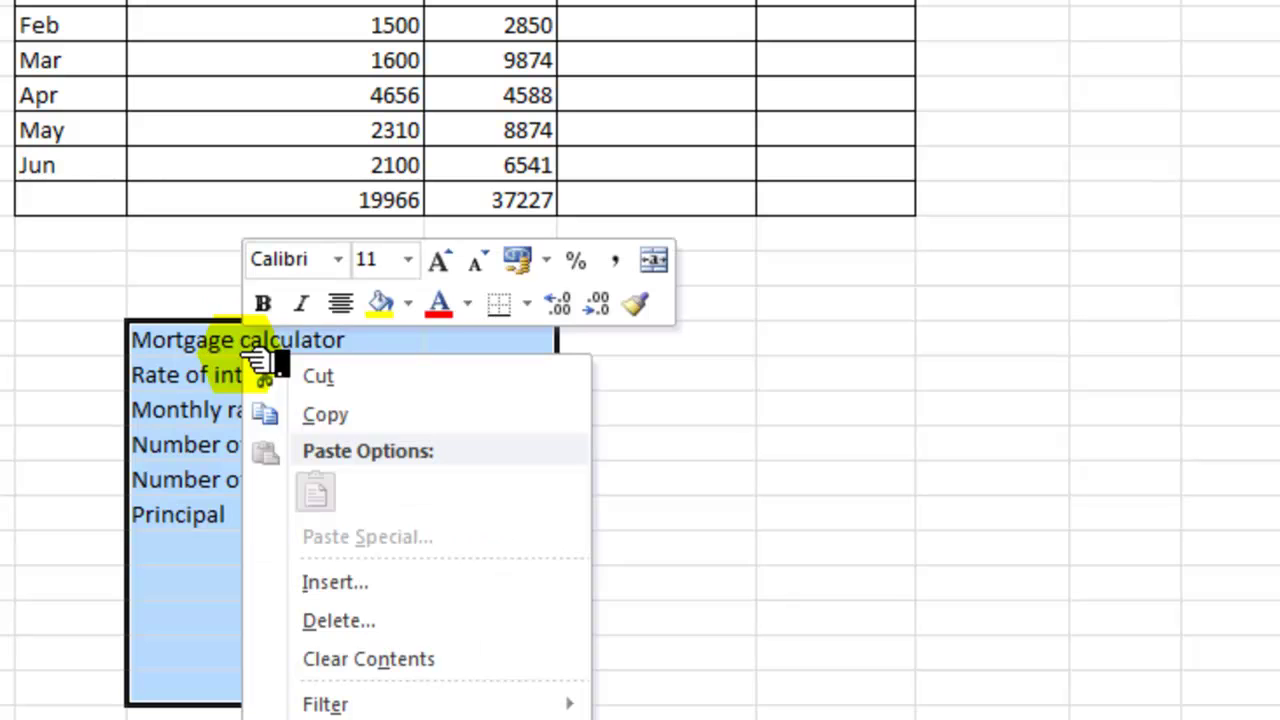
left_click(276, 430)
key("ctrl+1")
left_click(268, 249)
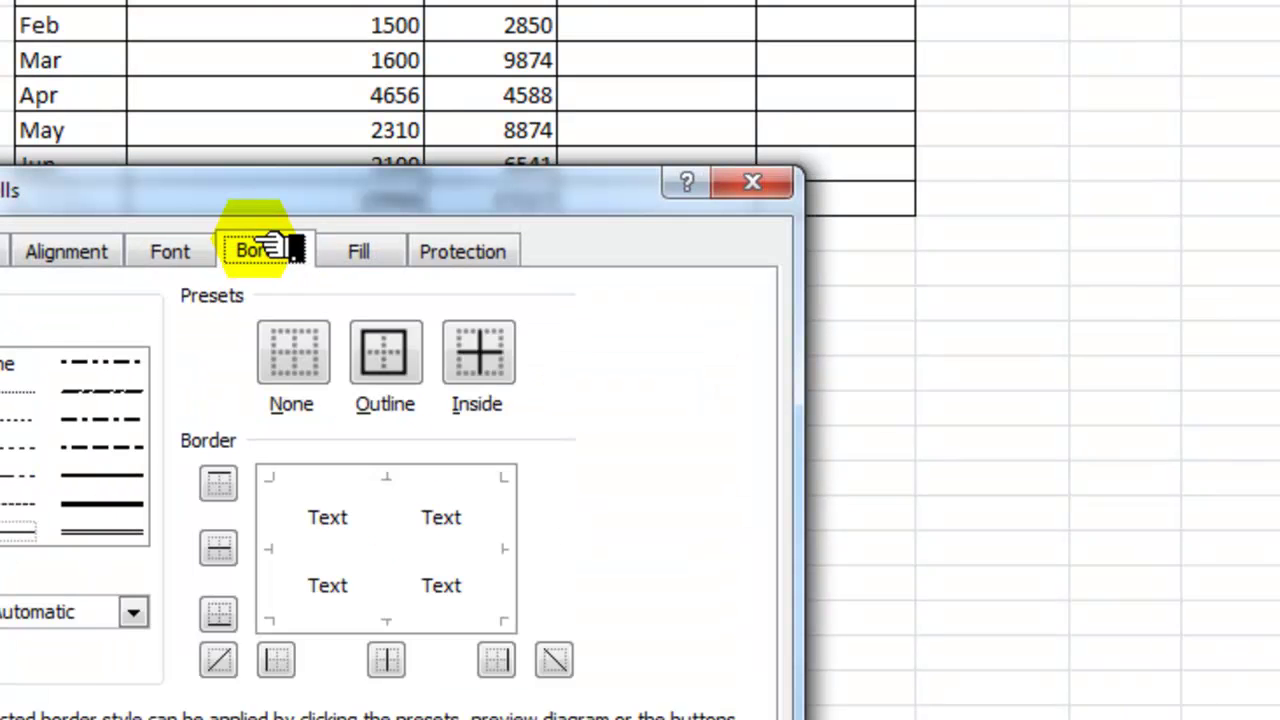
left_click(385, 352)
left_click(478, 352)
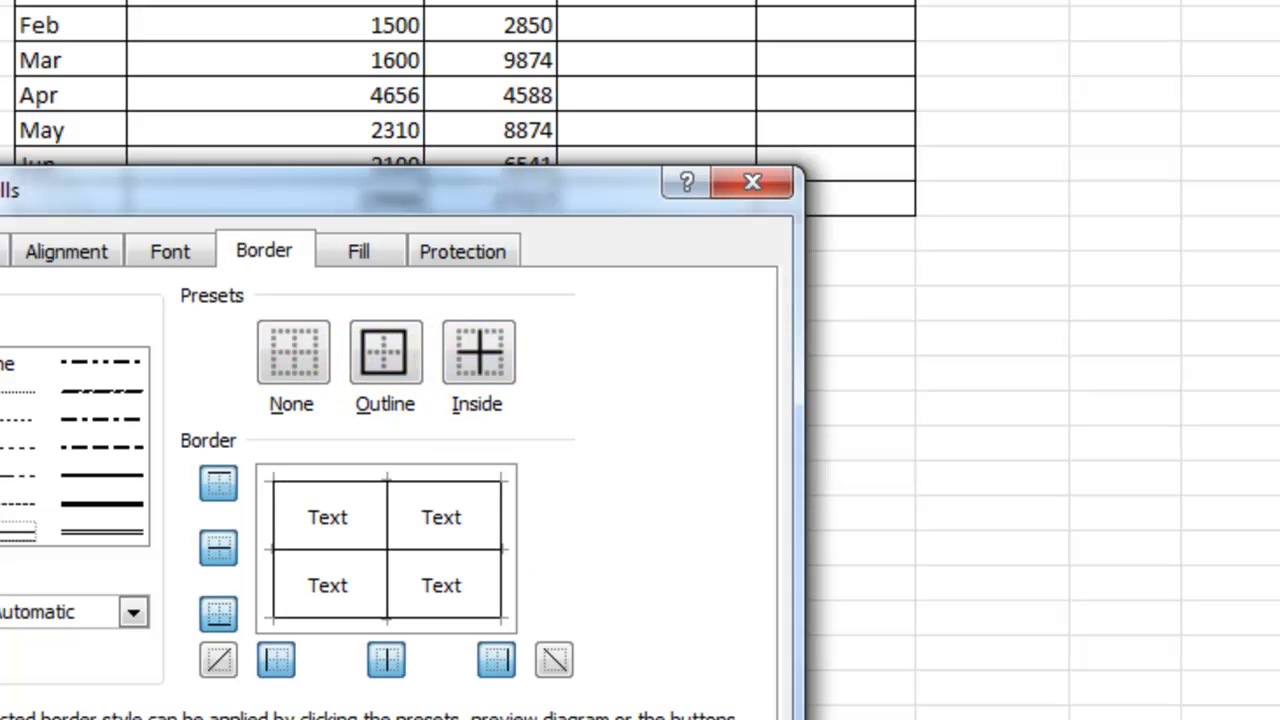
key("Return")
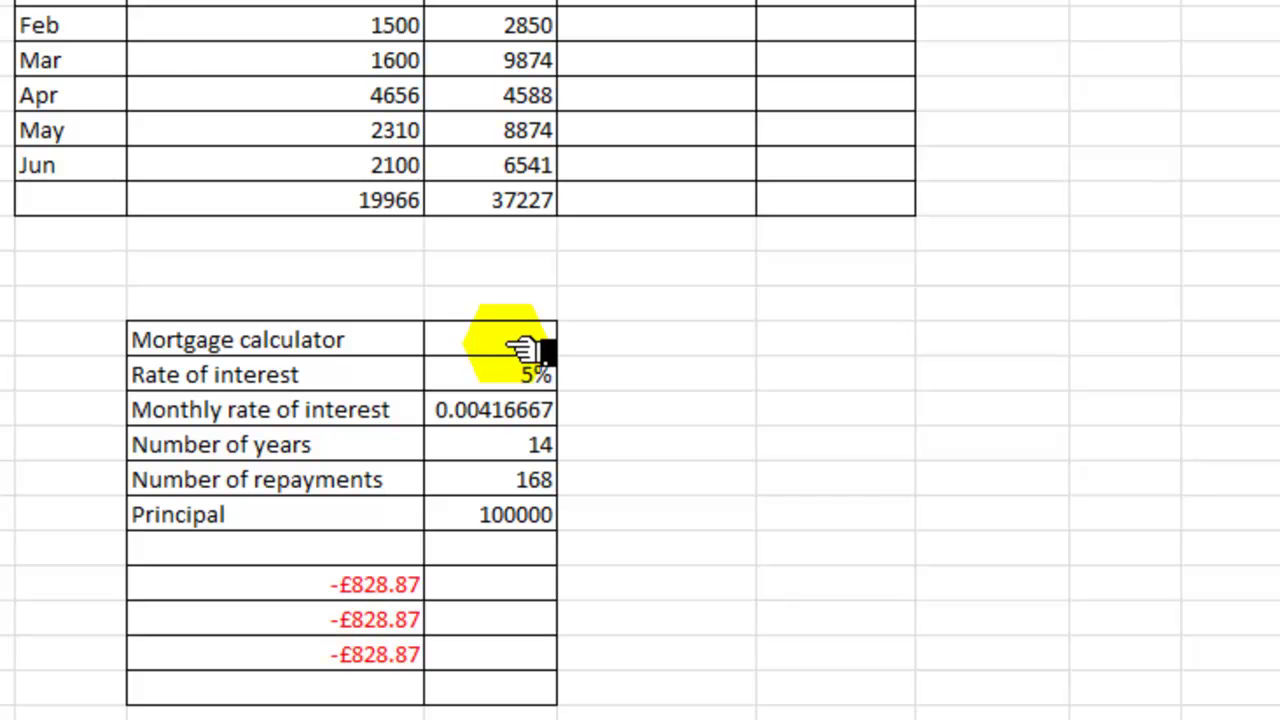
- Merge and center the Mortgage calculator title across C14:D14
left_click_drag(522, 348, 400, 343)
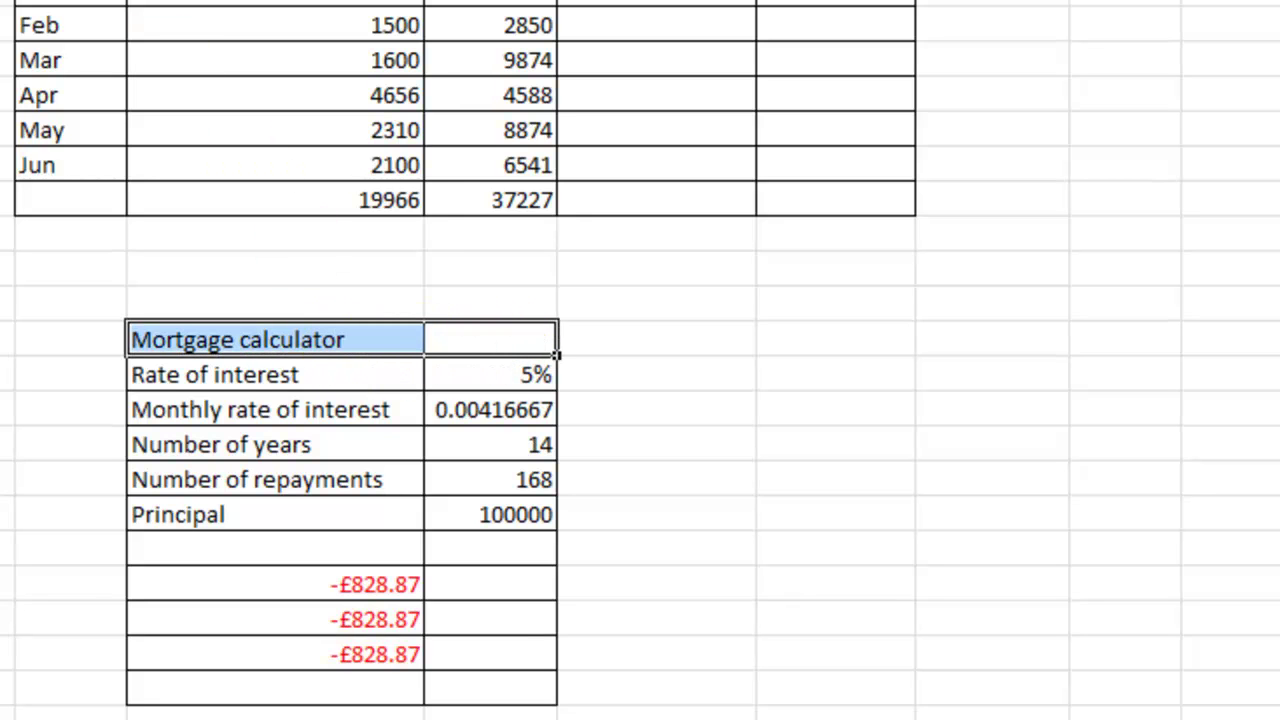
left_click(730, 0)
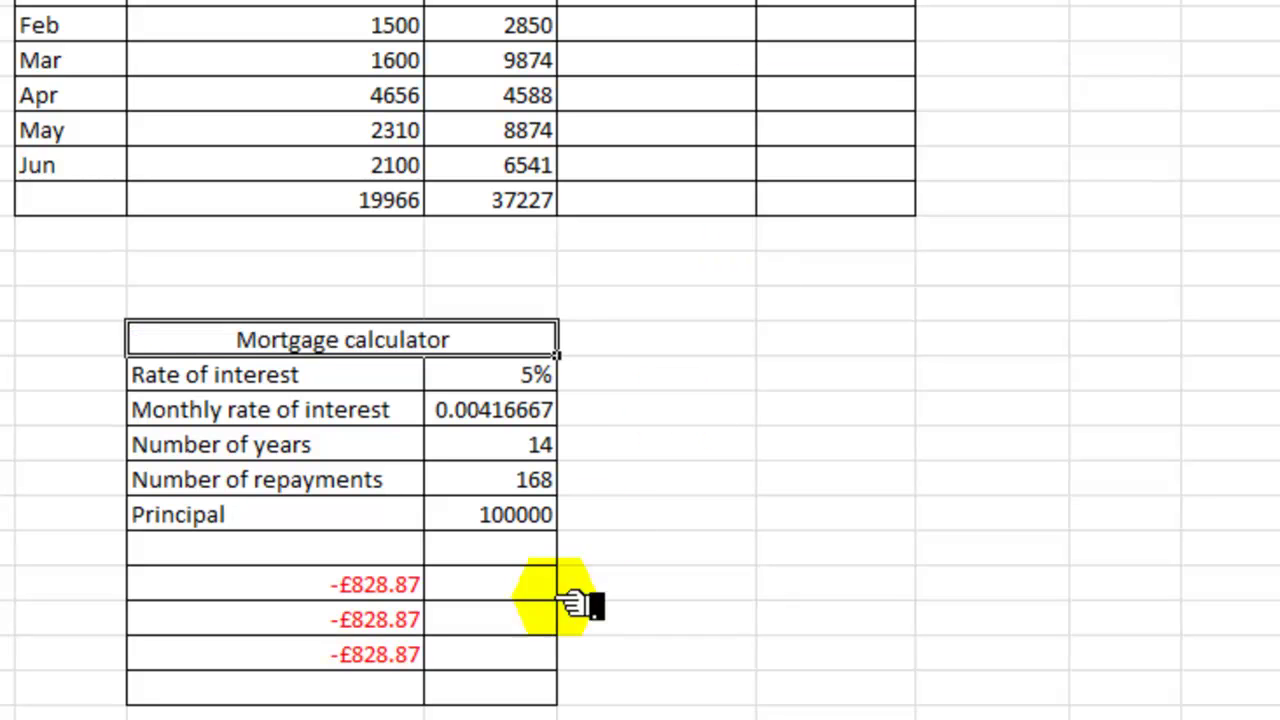
left_click(363, 715)
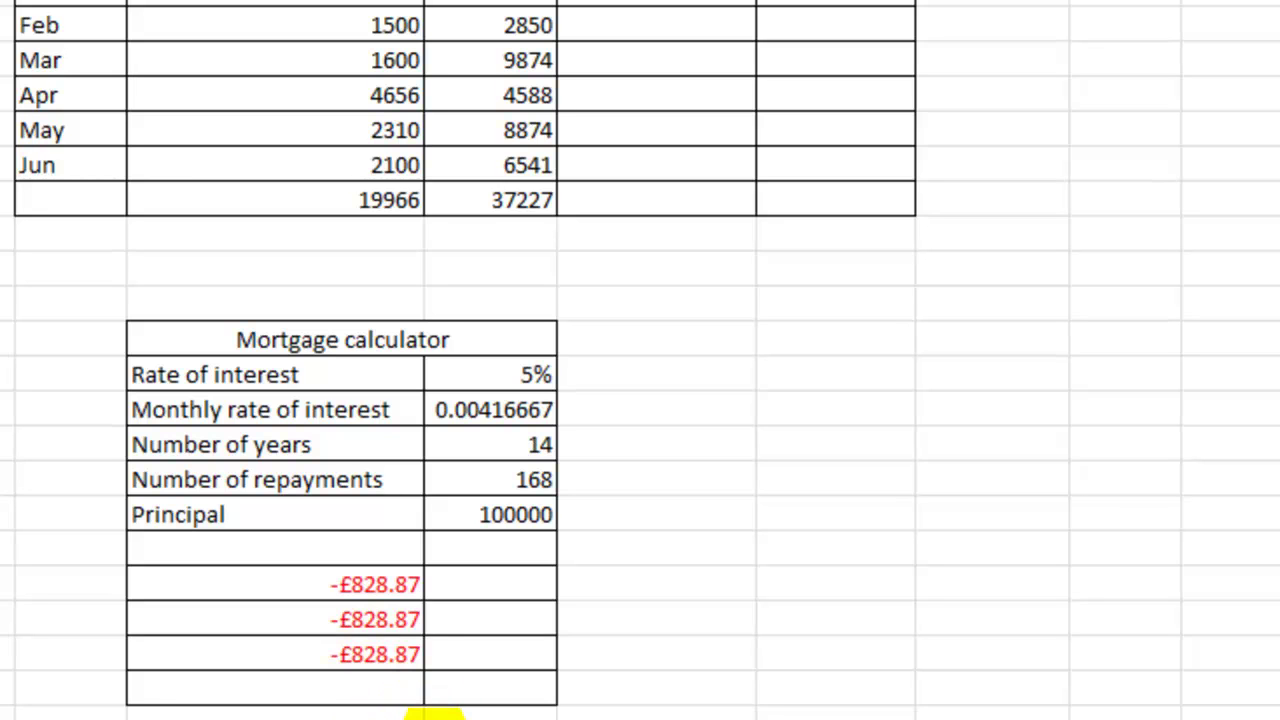
- Review the three PMT formulas in C21, C22 and C23 one after another
left_click(412, 595)
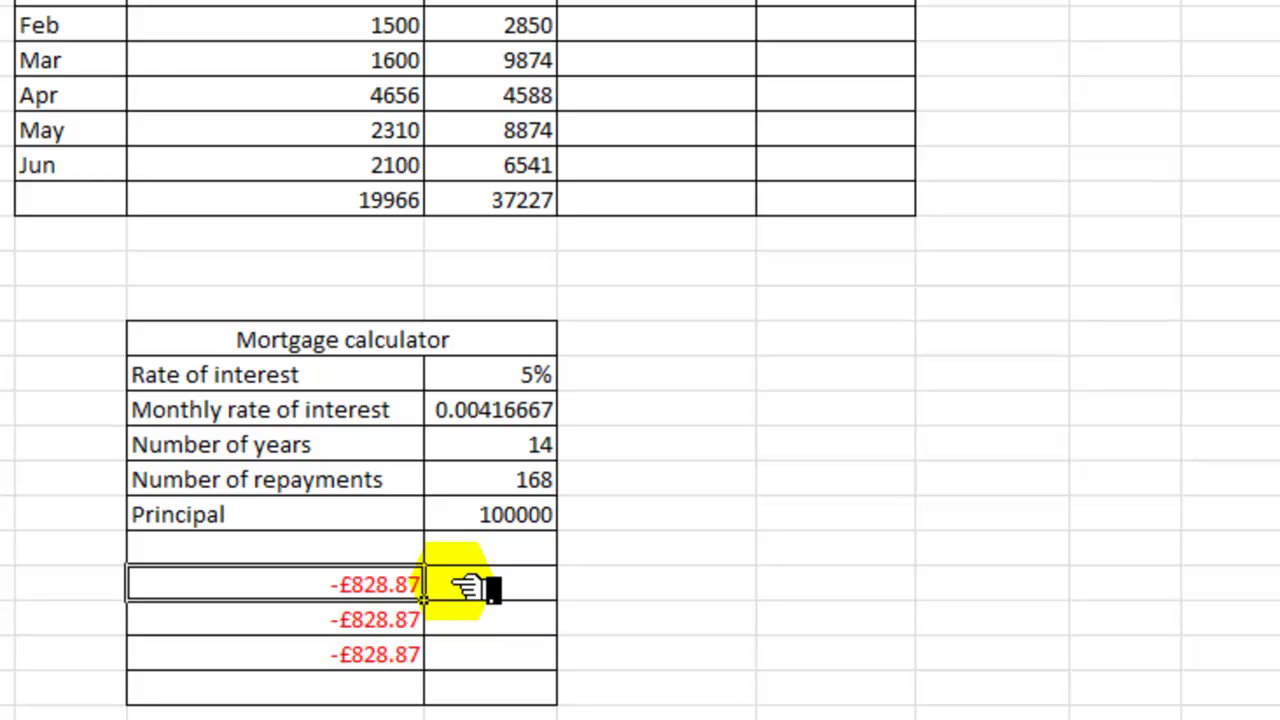
left_click(405, 622)
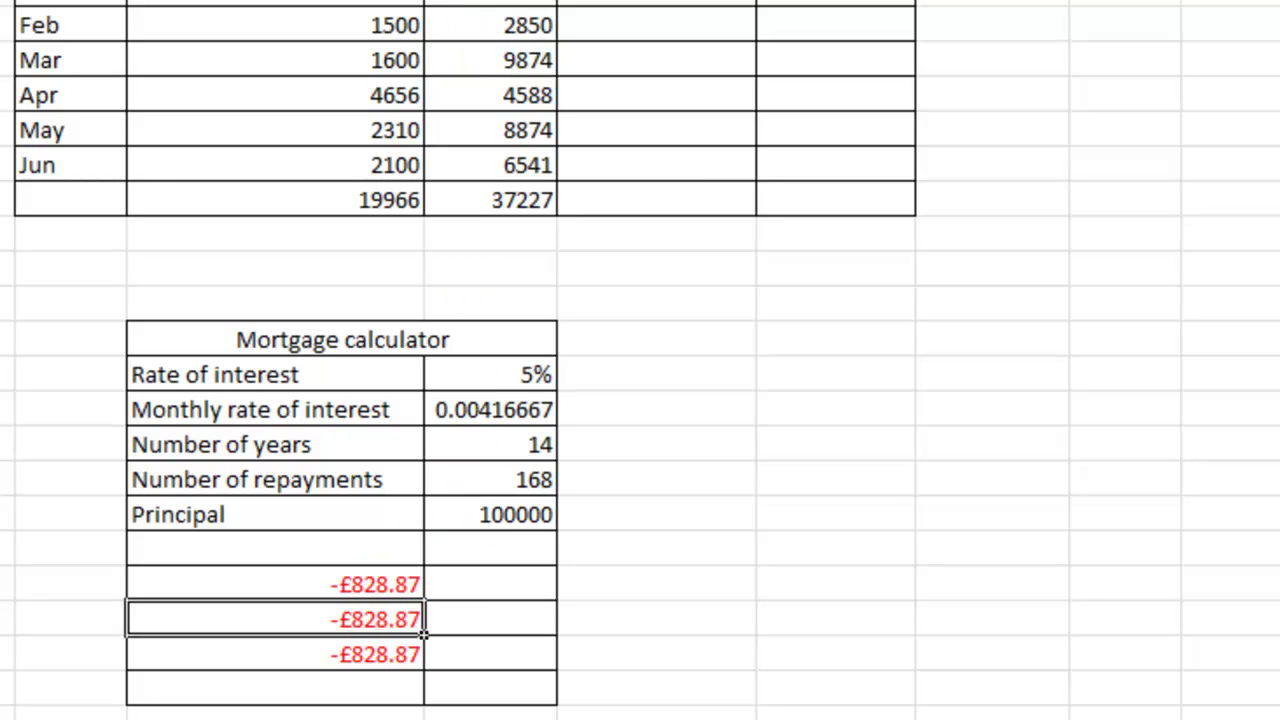
left_click(422, 660)
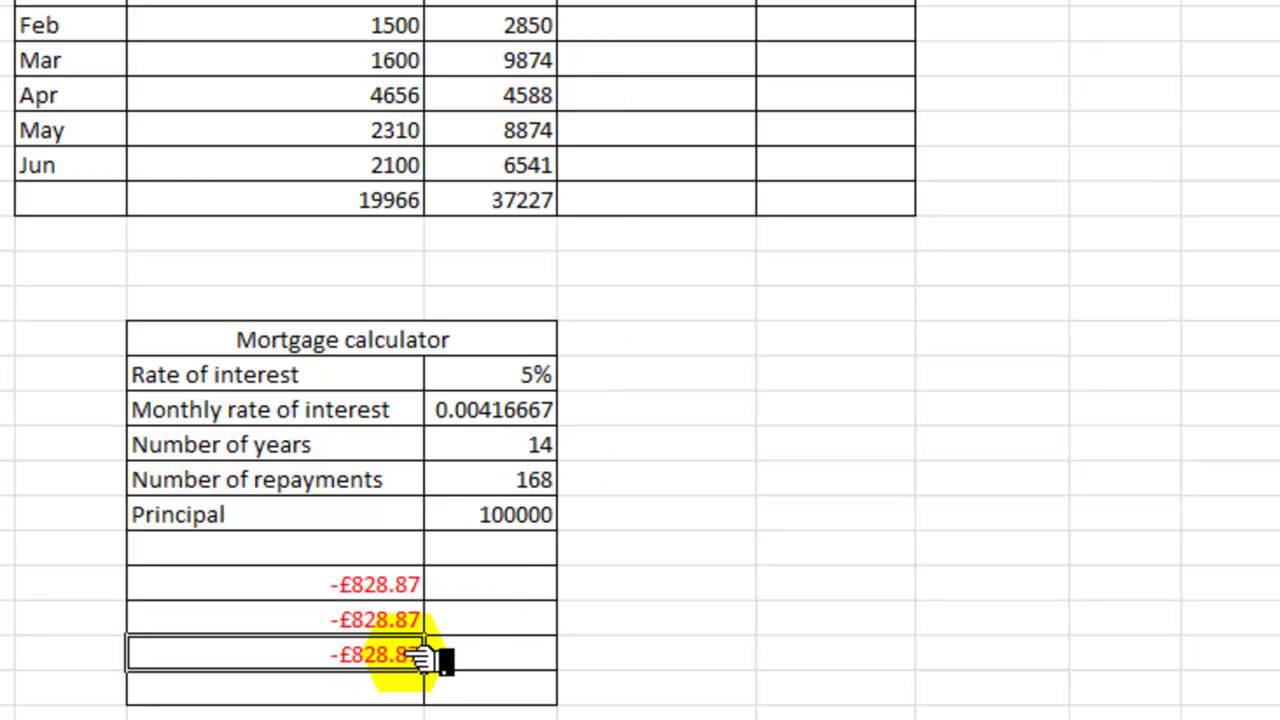